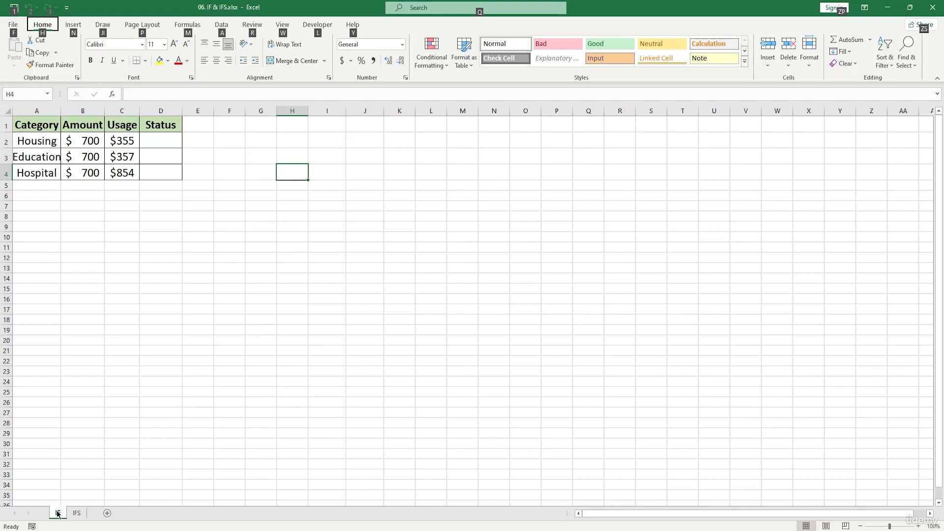
Start a formula in the Housing row's Status cell, D2
click(127, 227)
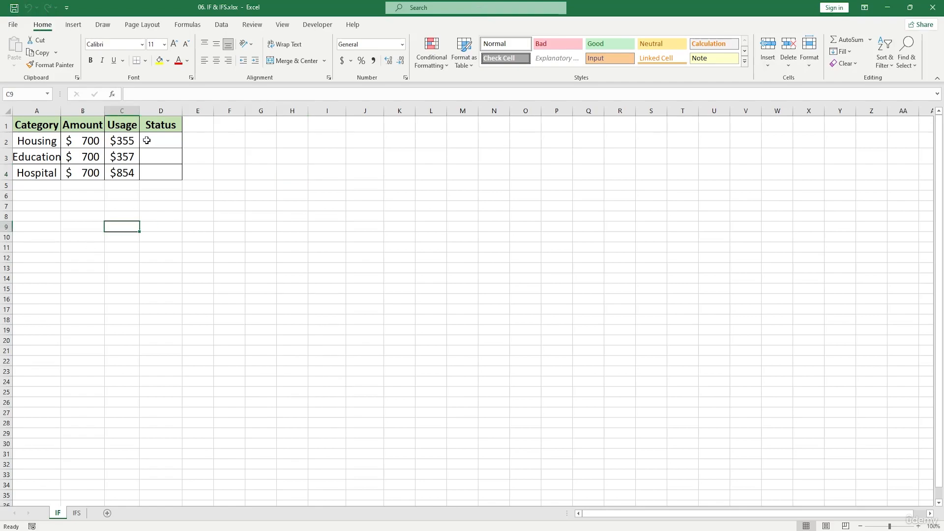
click(158, 143)
text(=)
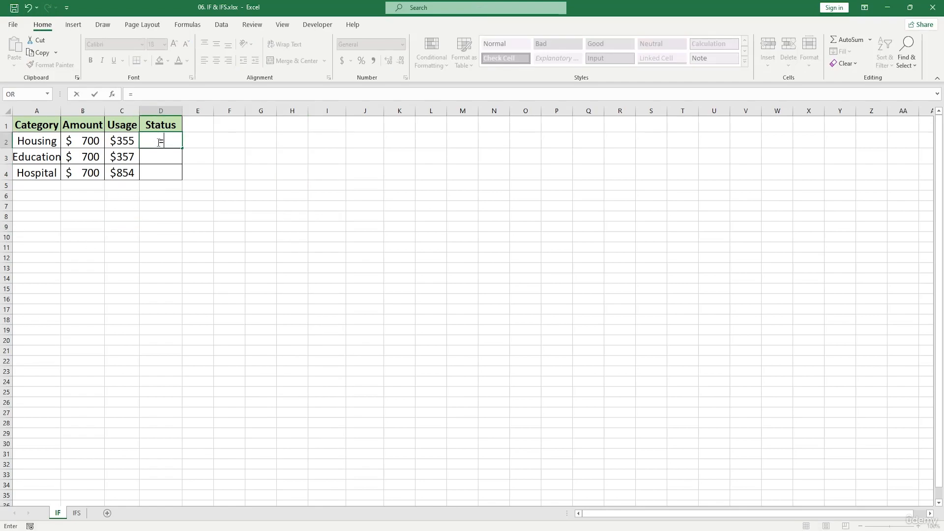
click(122, 140)
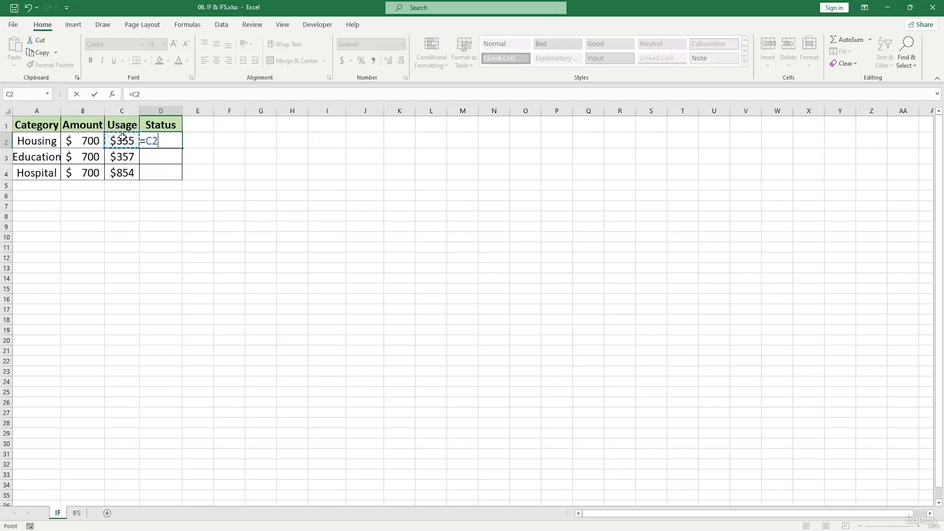
text(-)
click(91, 140)
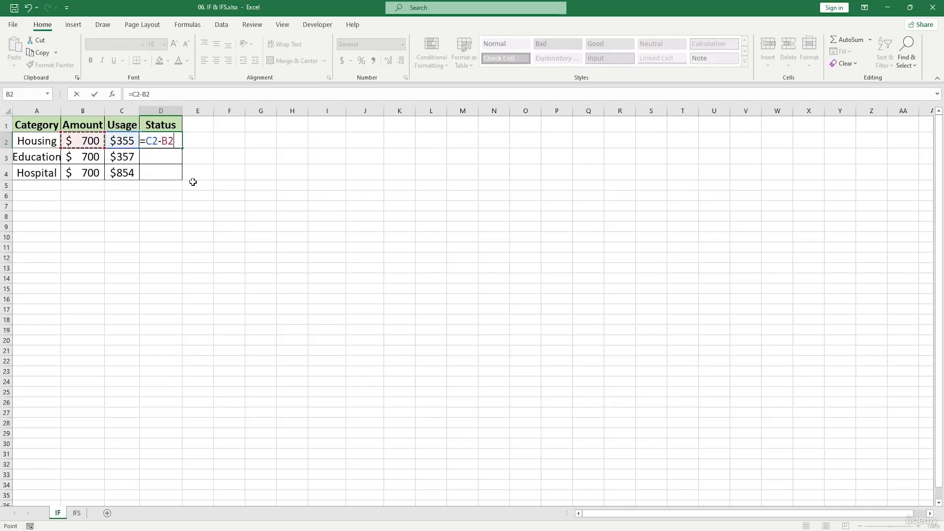
key(BackSpace)
key(BackSpace)
key(BackSpace)
key(BackSpace)
key(BackSpace)
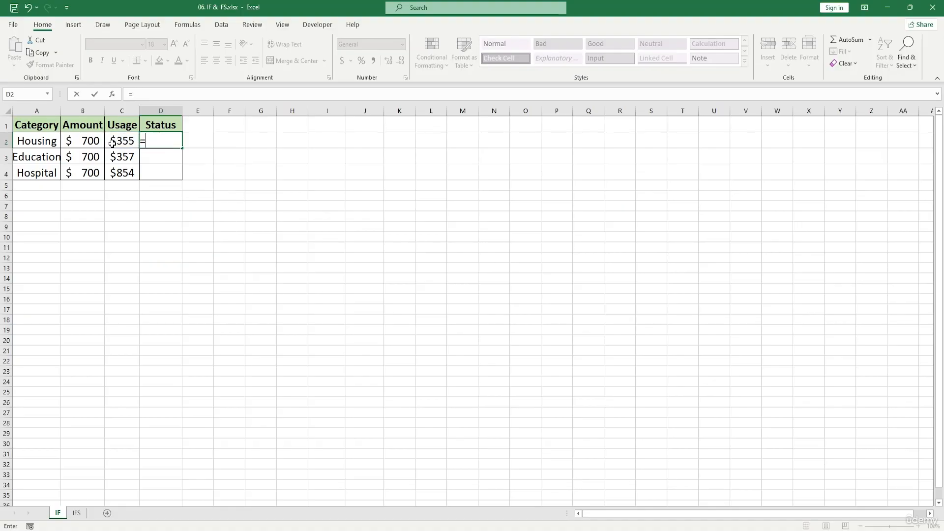
Complete the D2 formula as =B2-C2 to subtract usage from amount, and fill it down through D4
click(85, 141)
text(-)
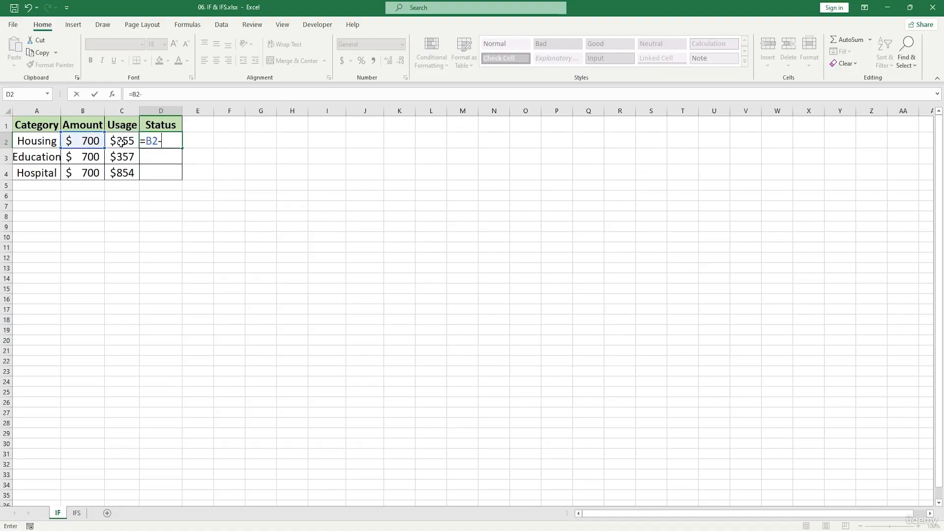
click(122, 141)
key(Return)
click(154, 140)
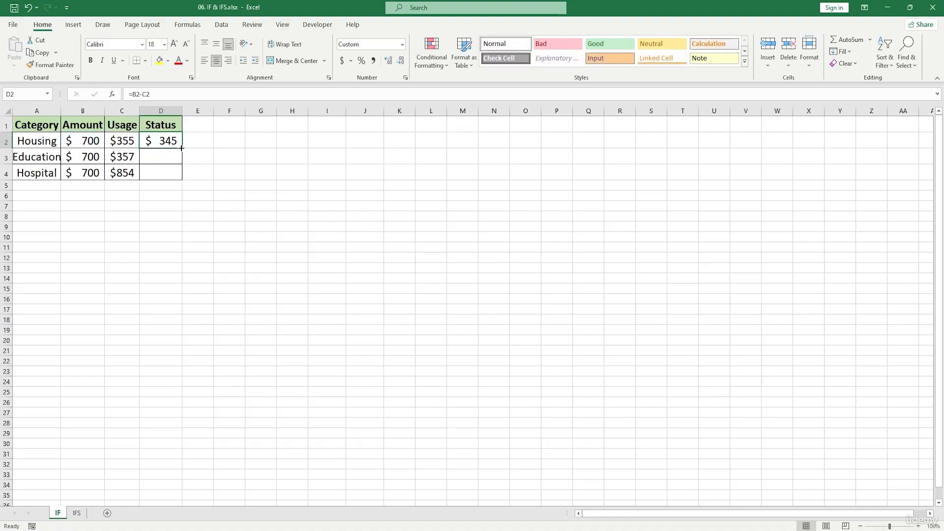
drag(182, 148, 184, 178)
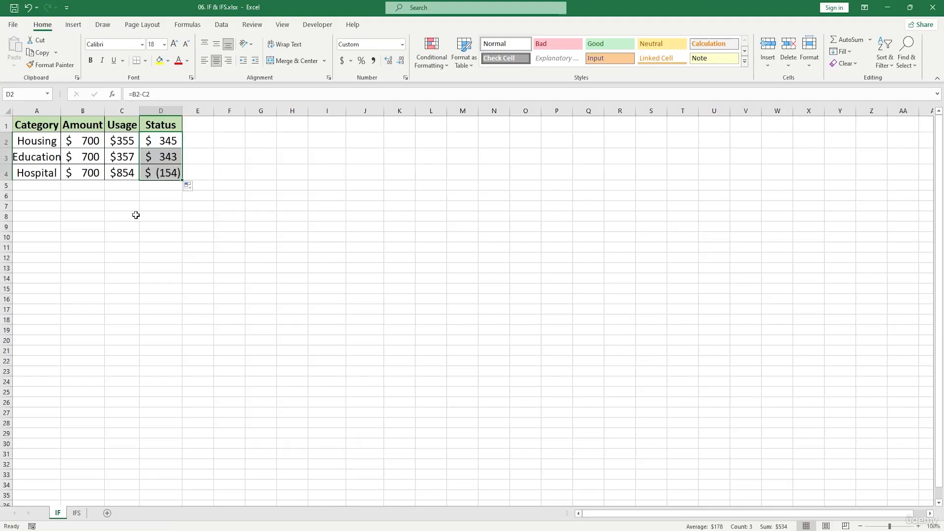
Widen the Status column and select cell D2
drag(181, 111, 213, 113)
click(261, 194)
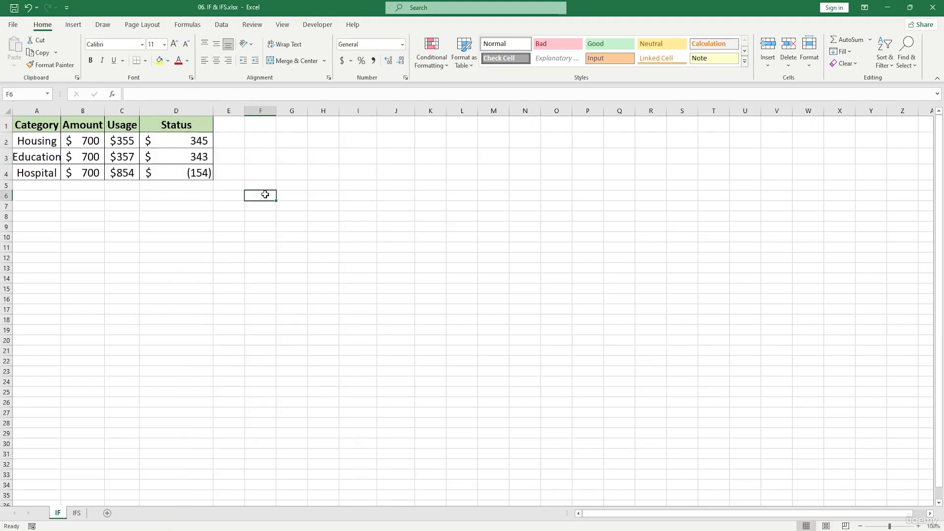
drag(184, 141, 207, 146)
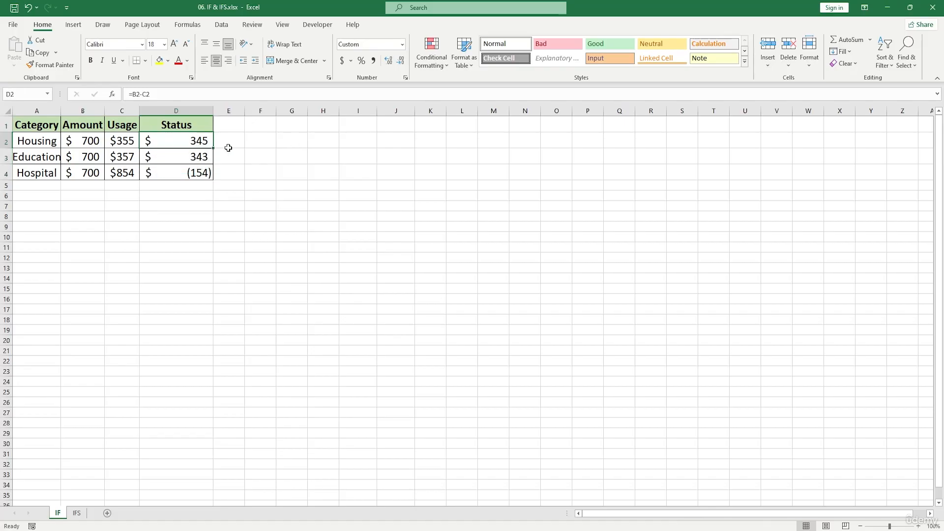
Start an IF formula in cell F2 with the logical test D2<400
click(252, 139)
text(=)
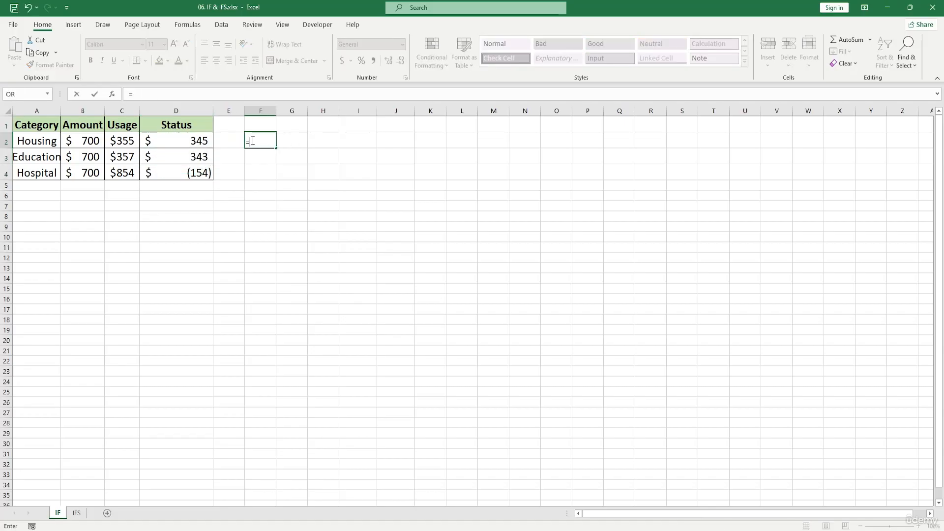
text(IF()
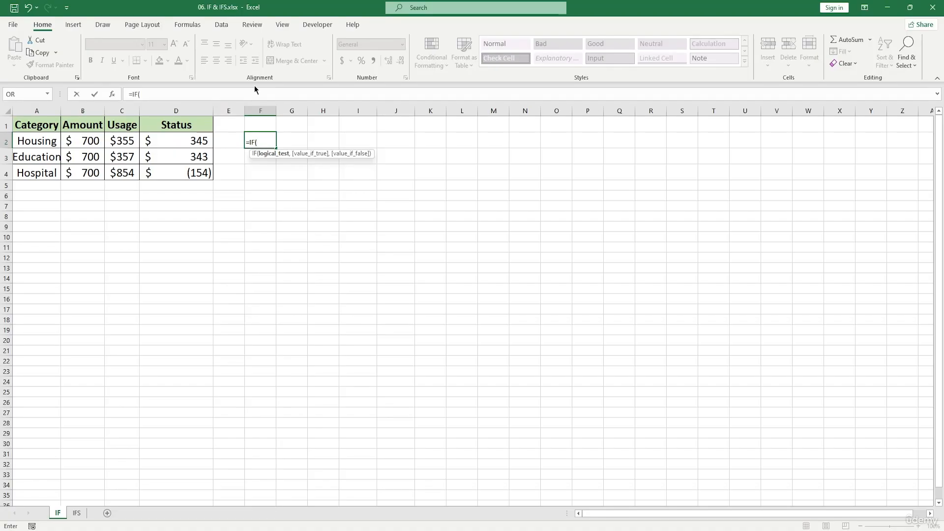
click(183, 140)
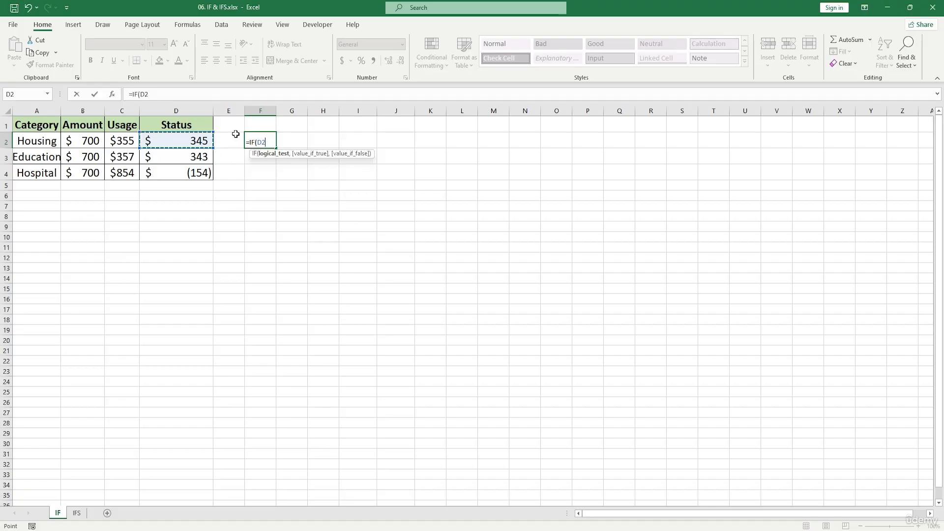
text(<400)
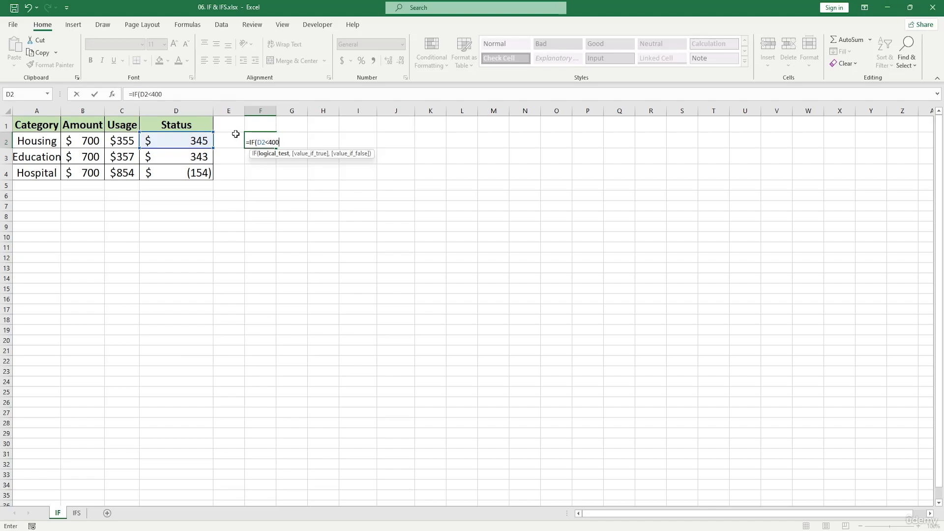
text(,"Perfe)
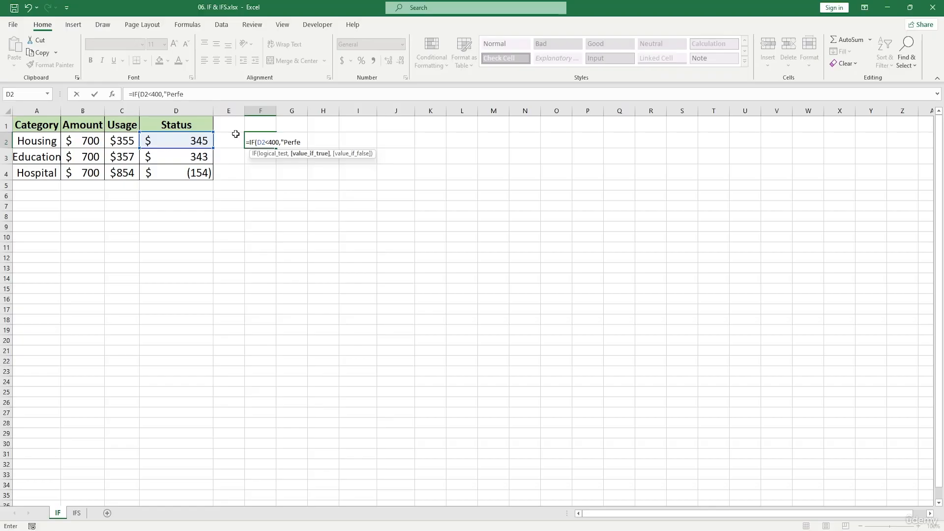
text(ct"))
Finish the F2 formula with "Perfect" as the value if true, and fill it down through F4
key(Return)
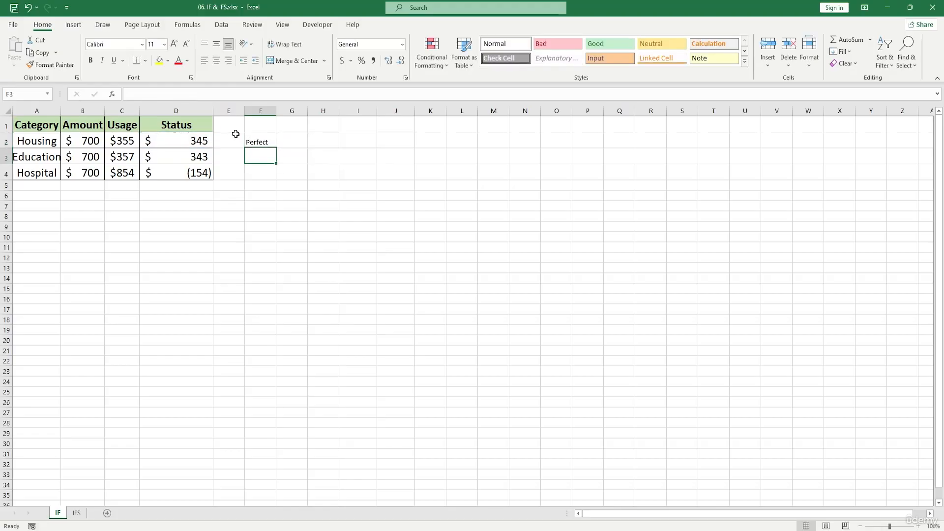
click(267, 143)
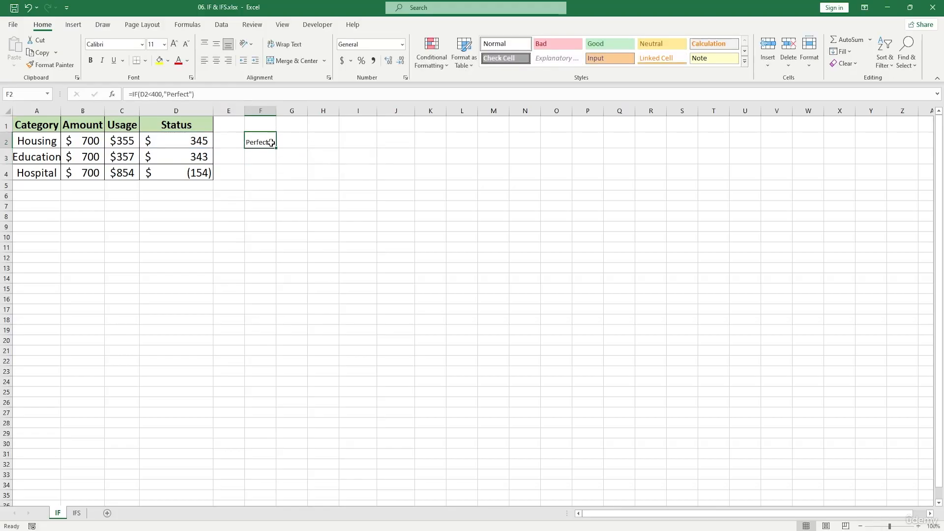
drag(276, 147, 279, 181)
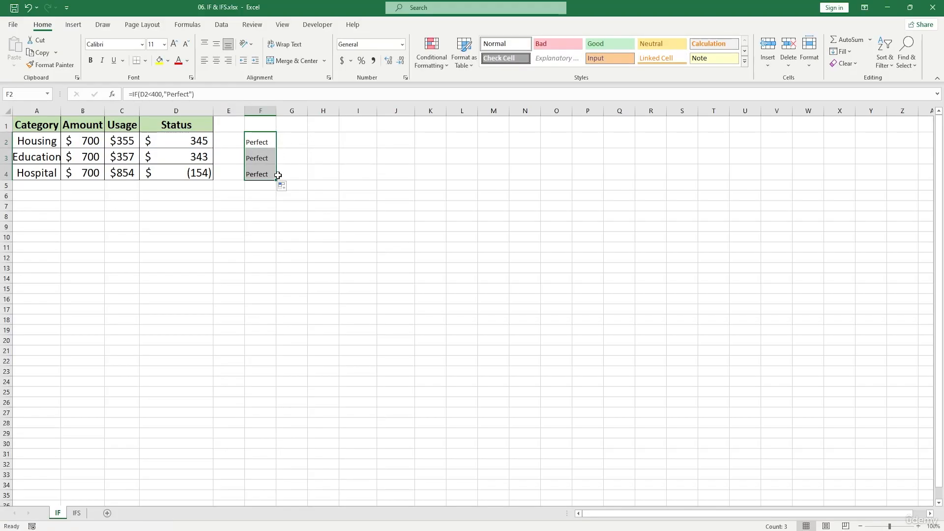
Change the threshold in the F2 IF formula to 200 and refill it down through F4
double_click(267, 140)
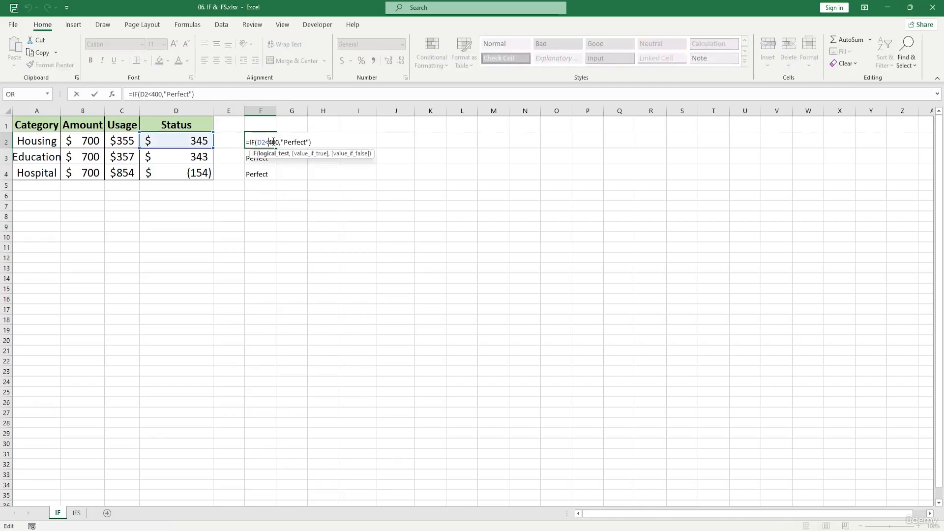
key(BackSpace)
text(3)
key(Return)
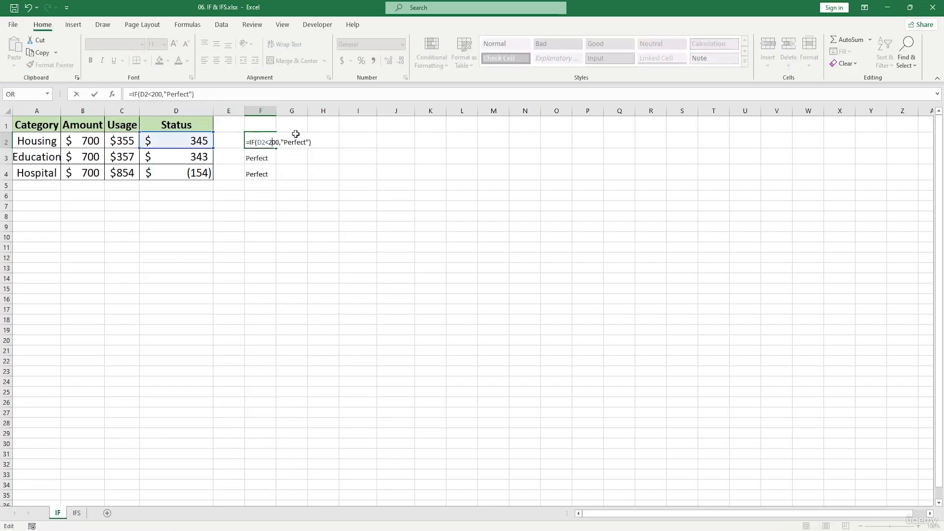
click(272, 144)
drag(276, 148, 279, 183)
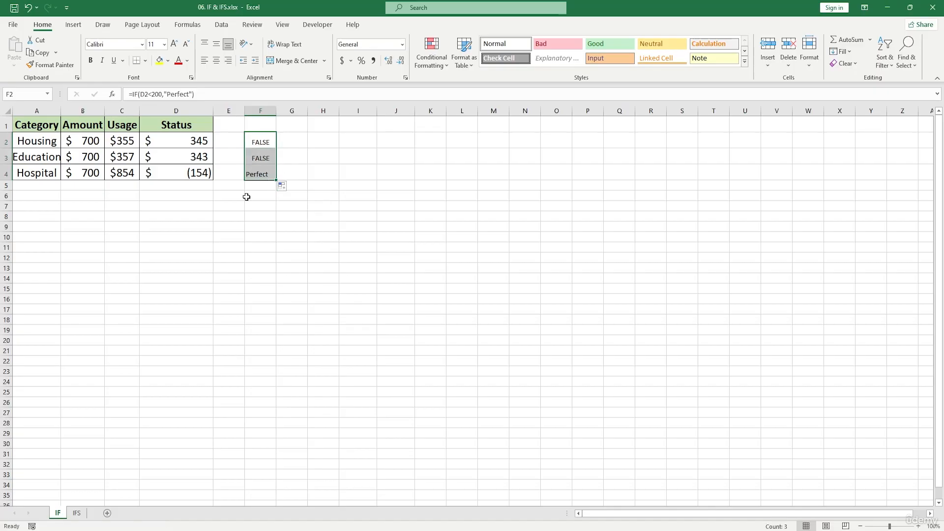
click(251, 177)
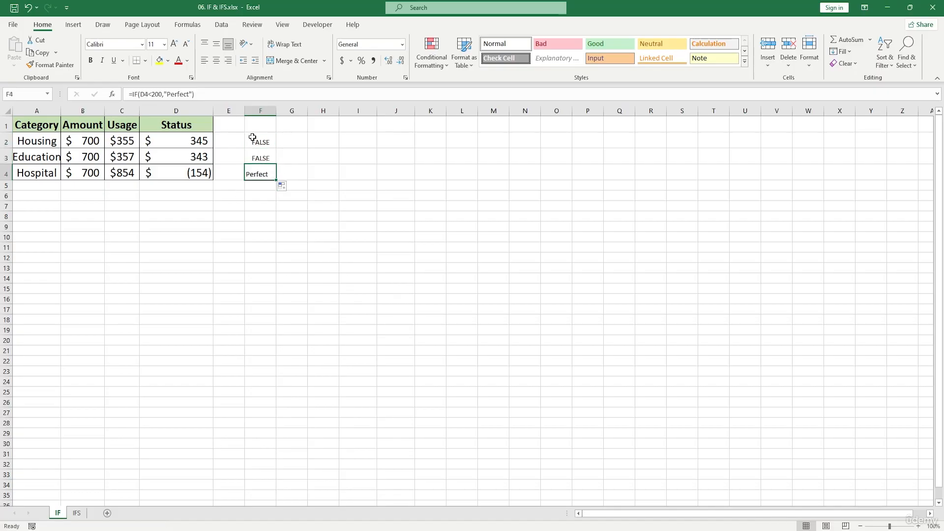
drag(252, 138, 259, 156)
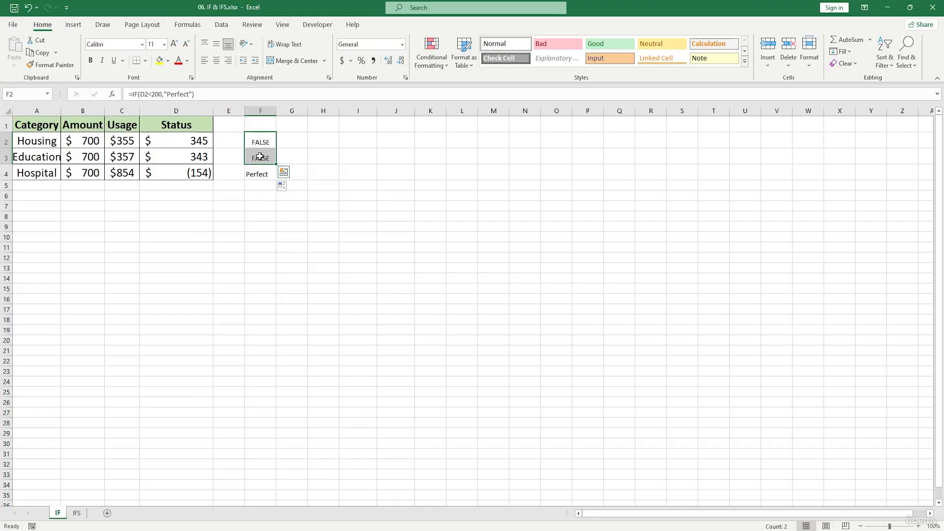
Start an IF formula in cell G2 with the logical test D2<200
double_click(298, 142)
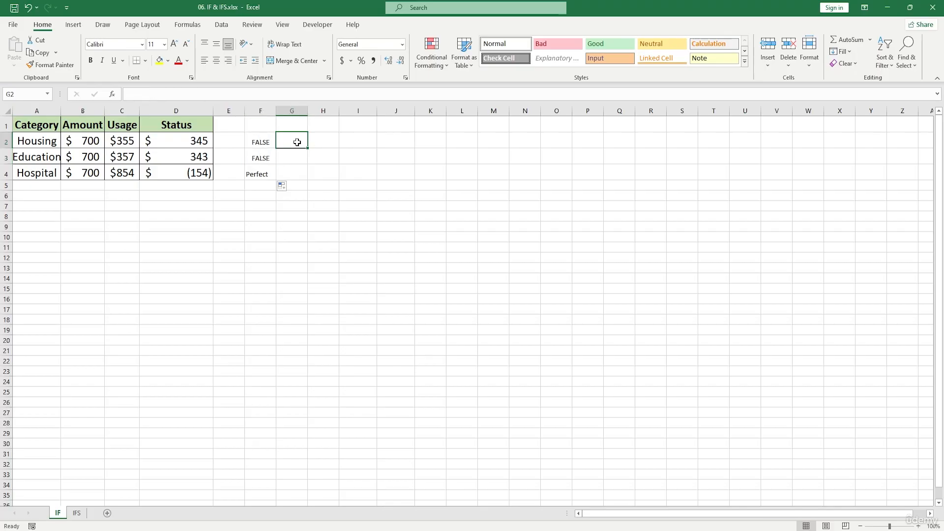
text(=)
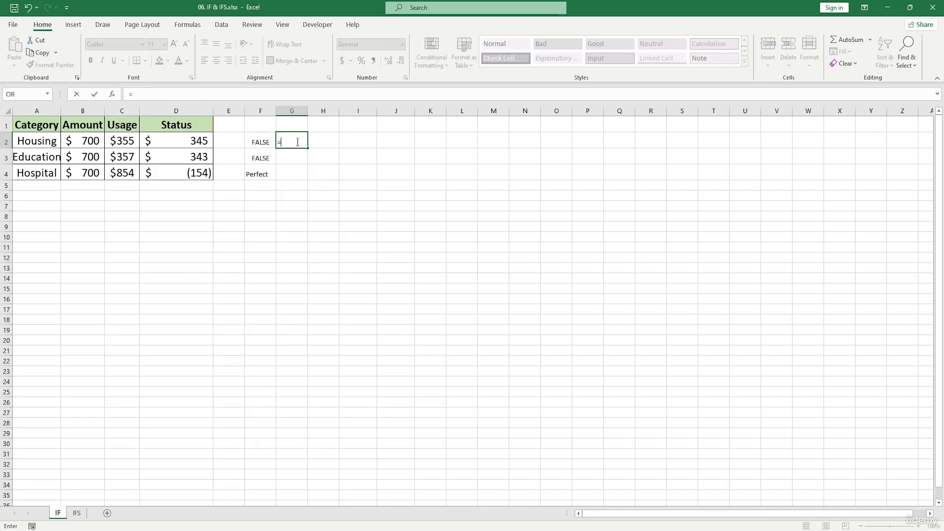
text(IF()
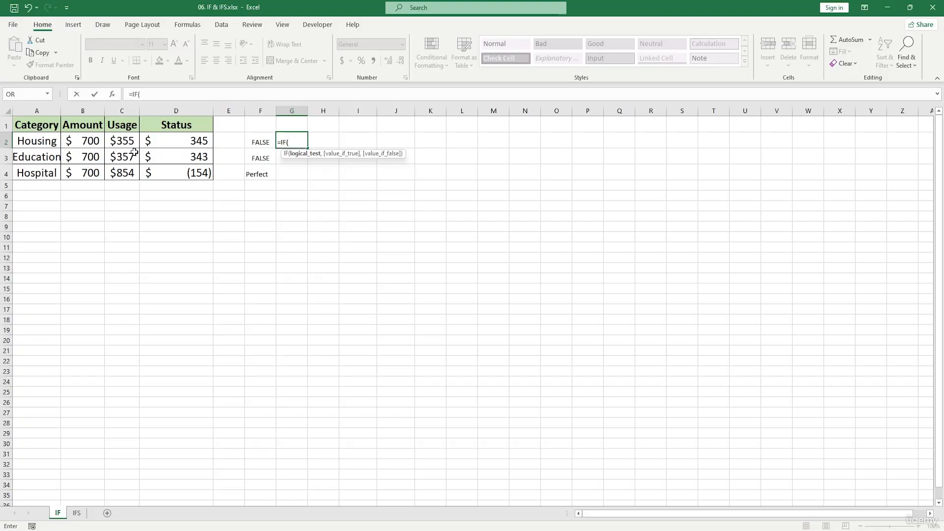
click(154, 137)
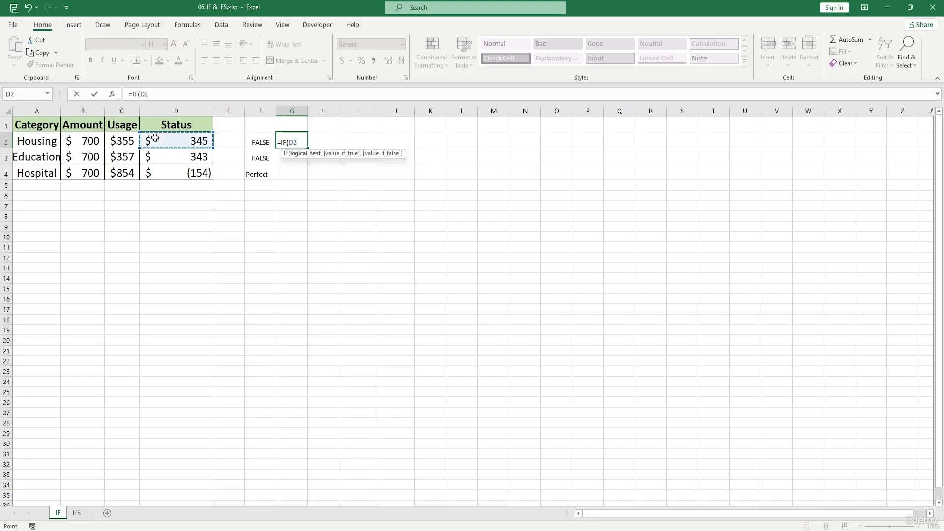
text(<200)
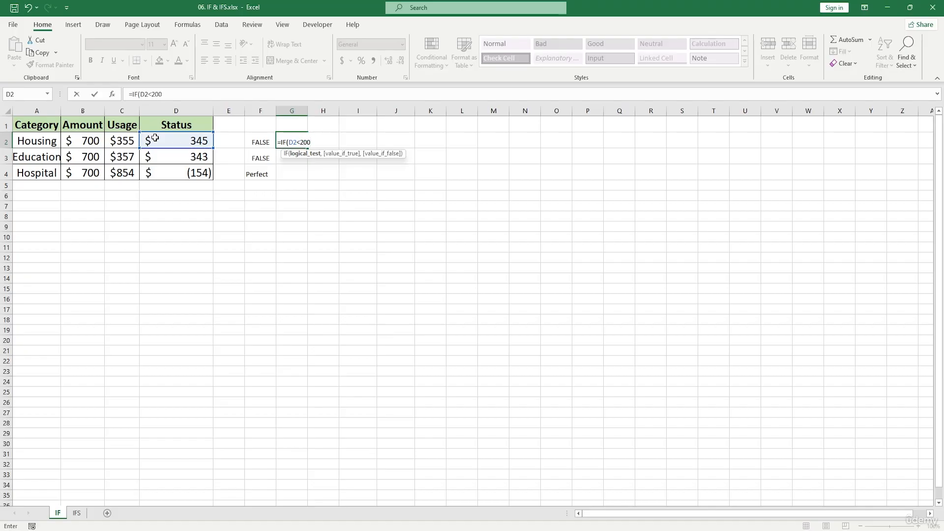
text(,"P)
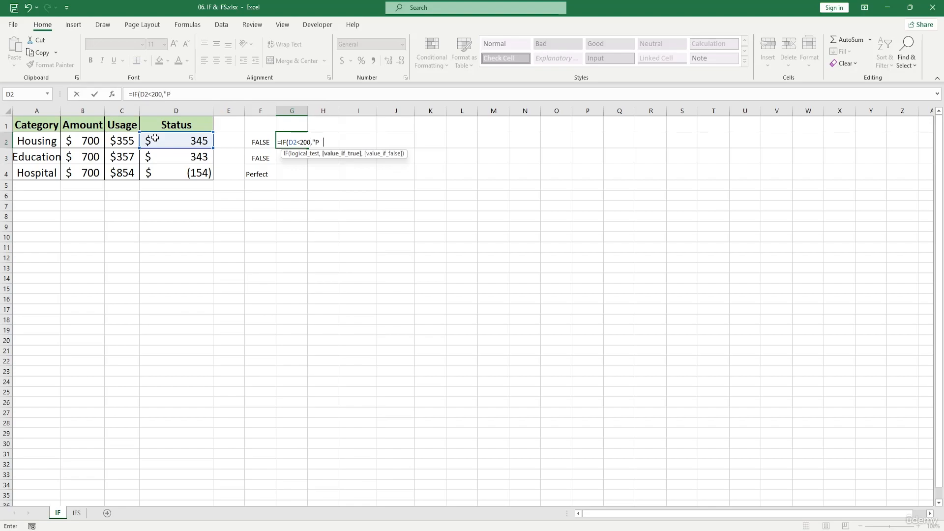
text(erfect",)
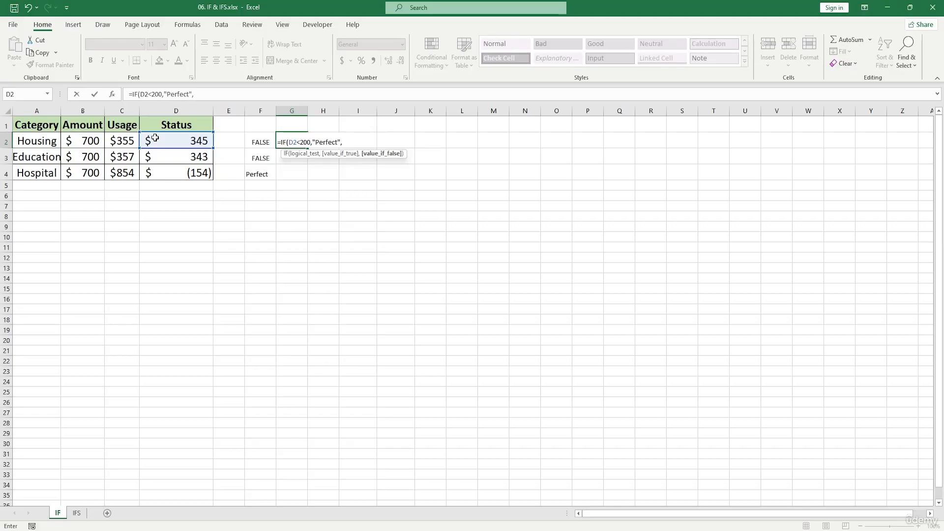
text("")
Complete the G2 formula with "Perfect" as the value if true and an empty string "" as the value if false
key(Return)
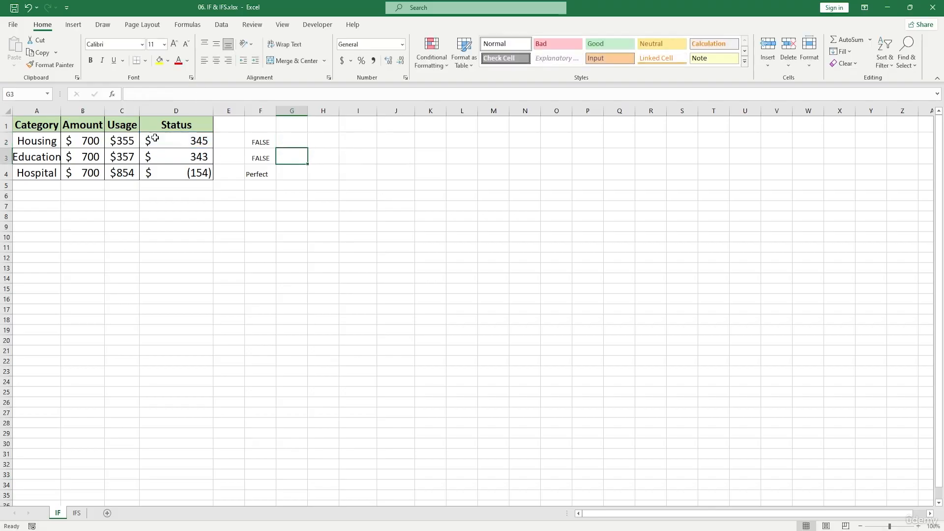
Fill the G2 IF formula down through G4 and check the filled cells
click(296, 144)
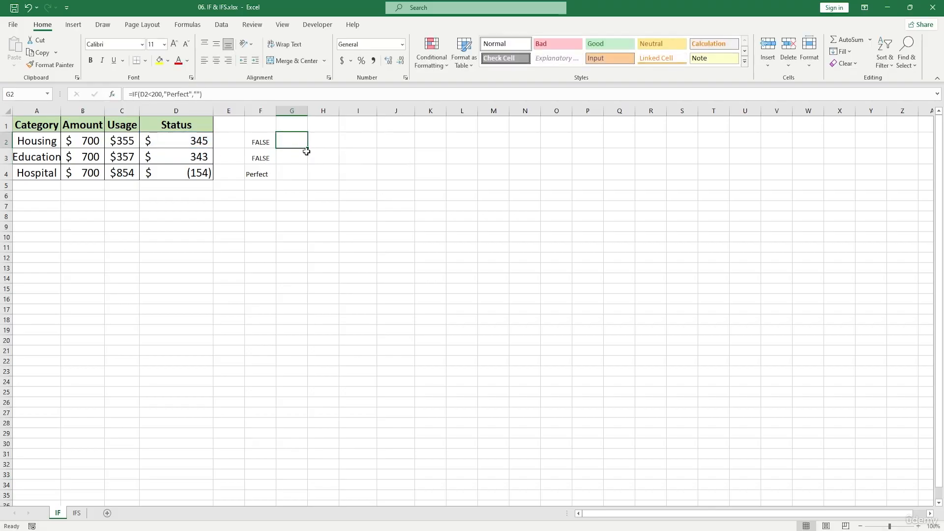
drag(308, 150, 290, 172)
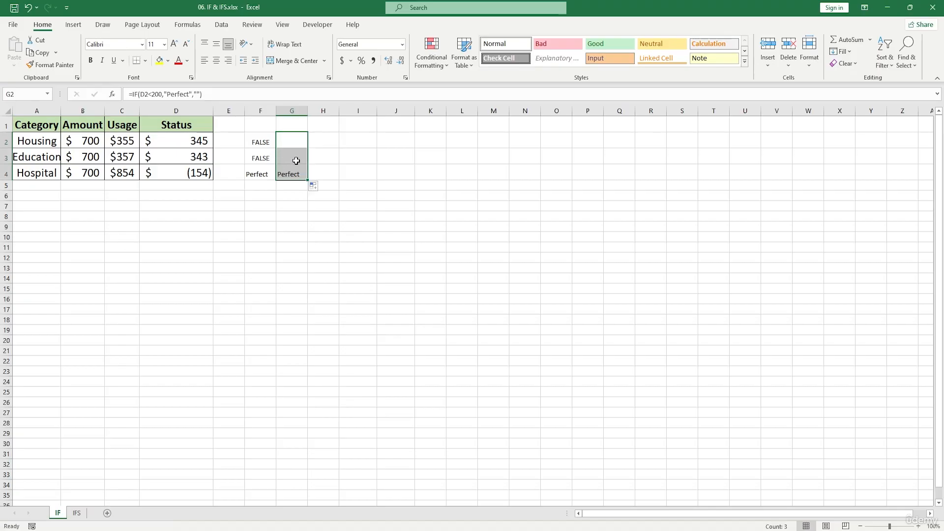
drag(294, 154, 290, 146)
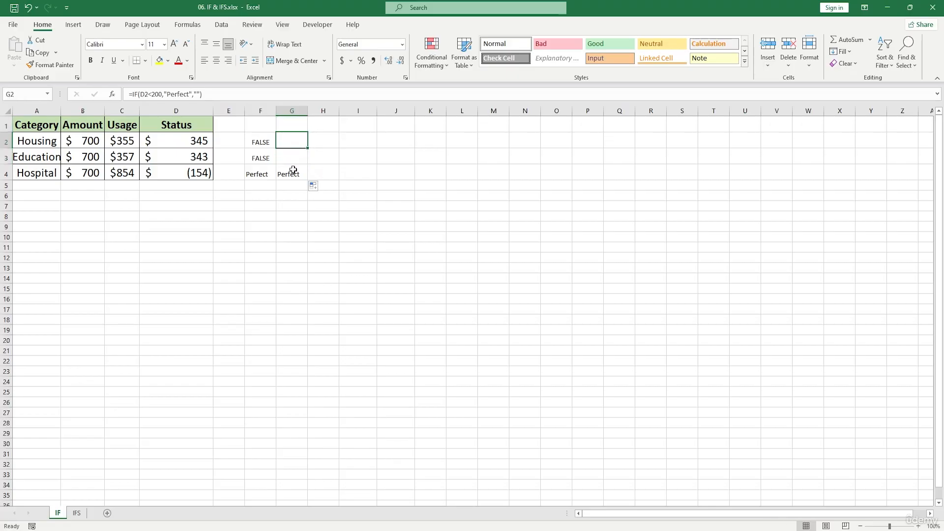
click(295, 174)
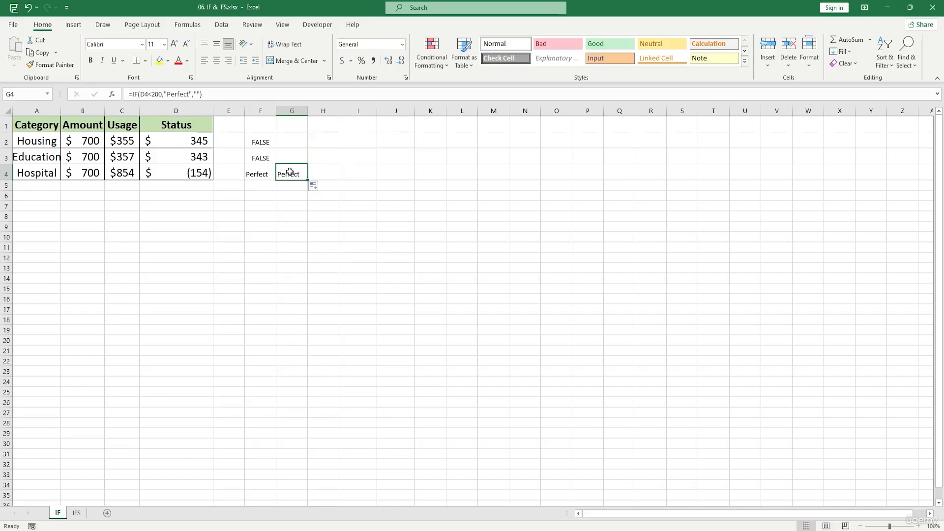
Clear the IF formulas from cells F2 through F4
click(265, 146)
drag(265, 147, 259, 172)
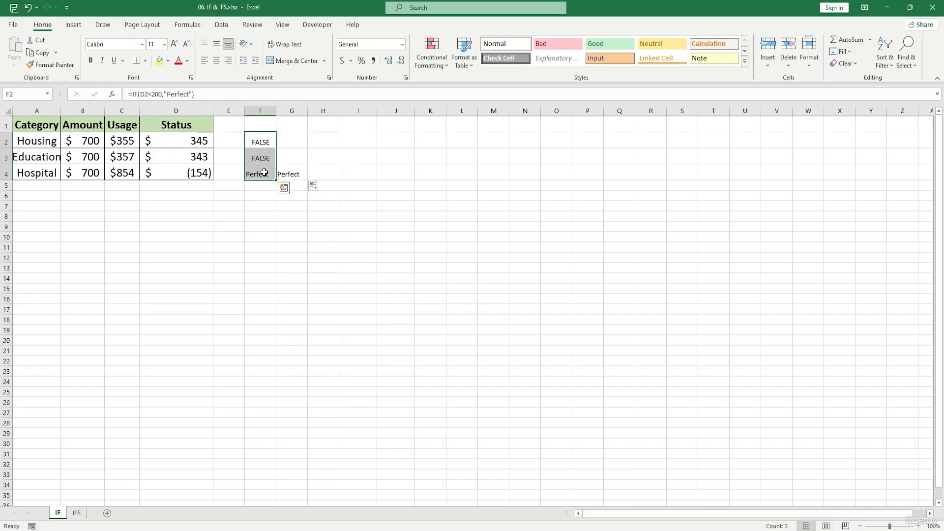
key(Delete)
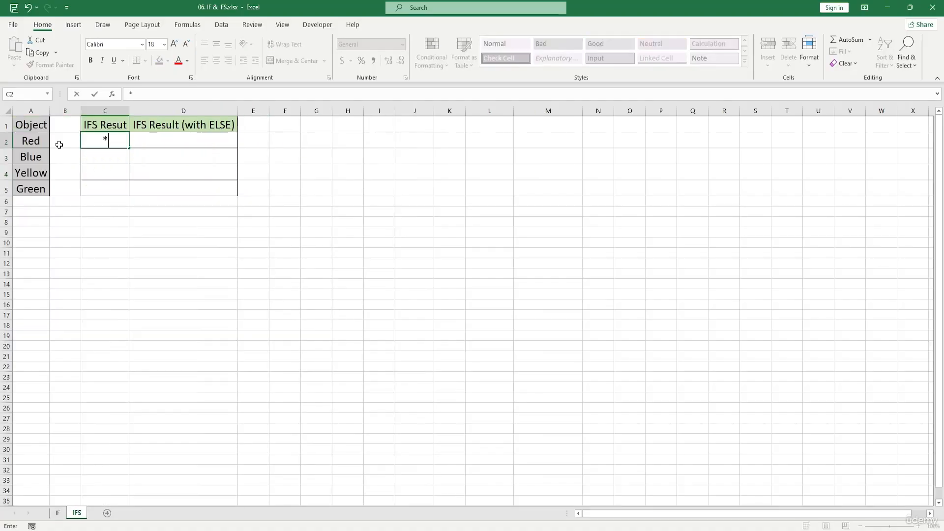
On the IFS sheet, discard the stray entry in C2 and clear the Object entries in A2 through A5
key(BackSpace)
drag(33, 143, 44, 193)
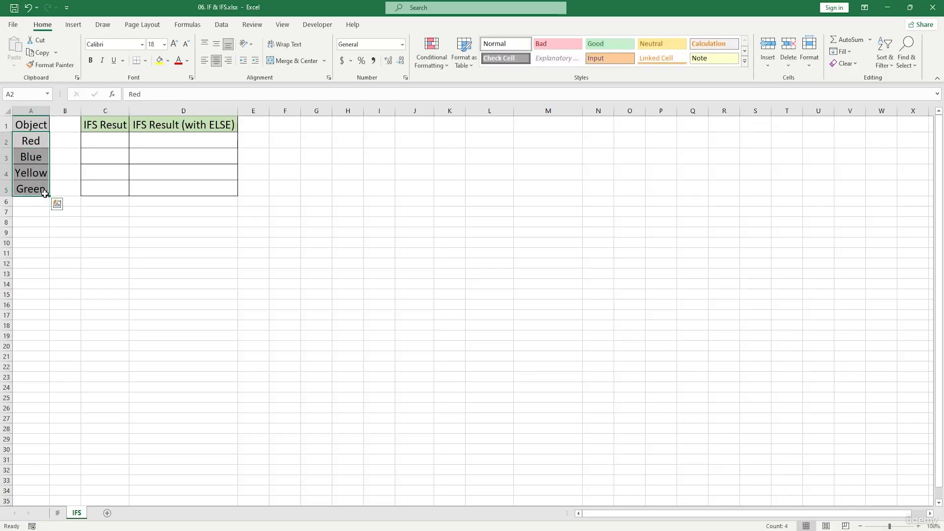
key(BackSpace)
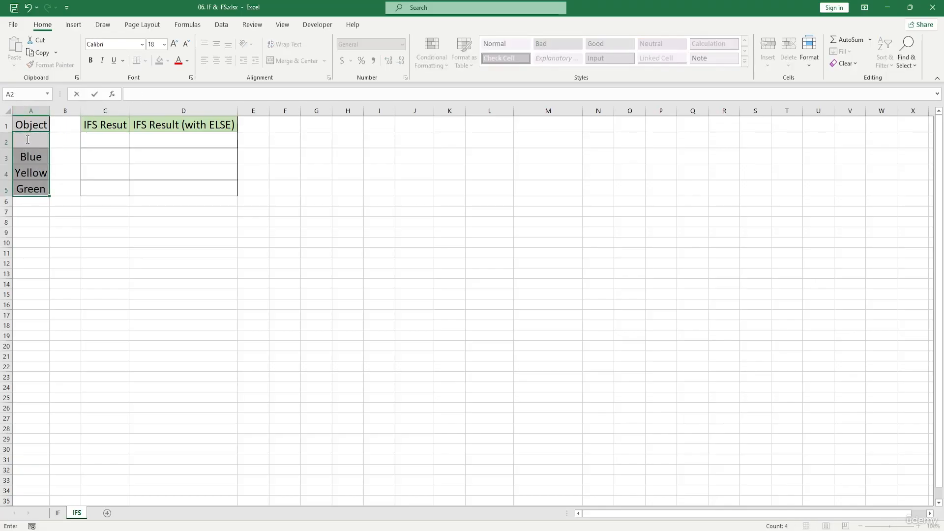
click(55, 242)
drag(38, 191, 34, 158)
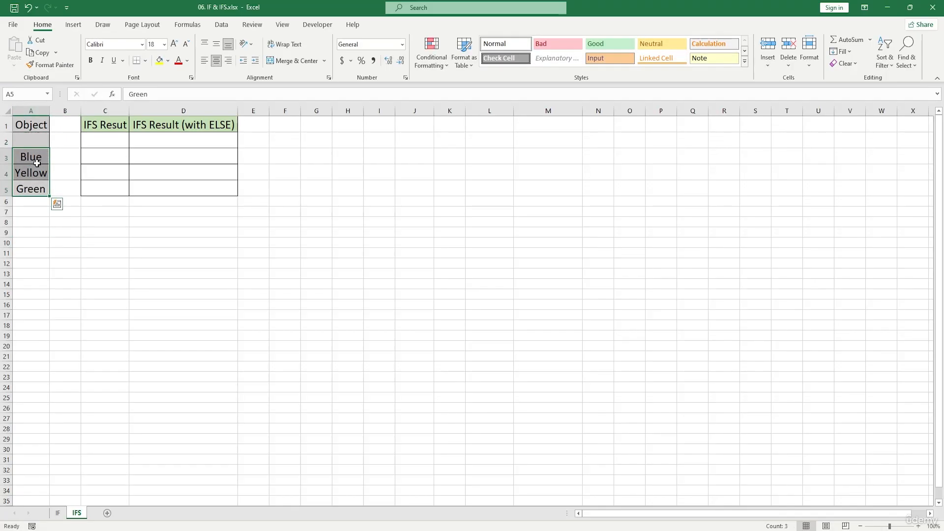
key(Delete)
Enter Pizza in cell A2 and Pasta in cell A3 of the Object column
double_click(39, 142)
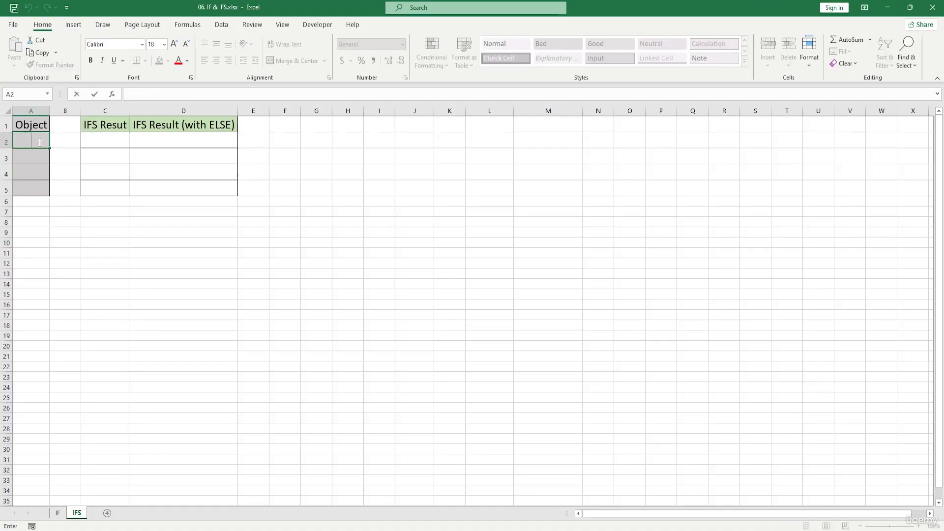
text(Pizza)
click(40, 153)
double_click(40, 153)
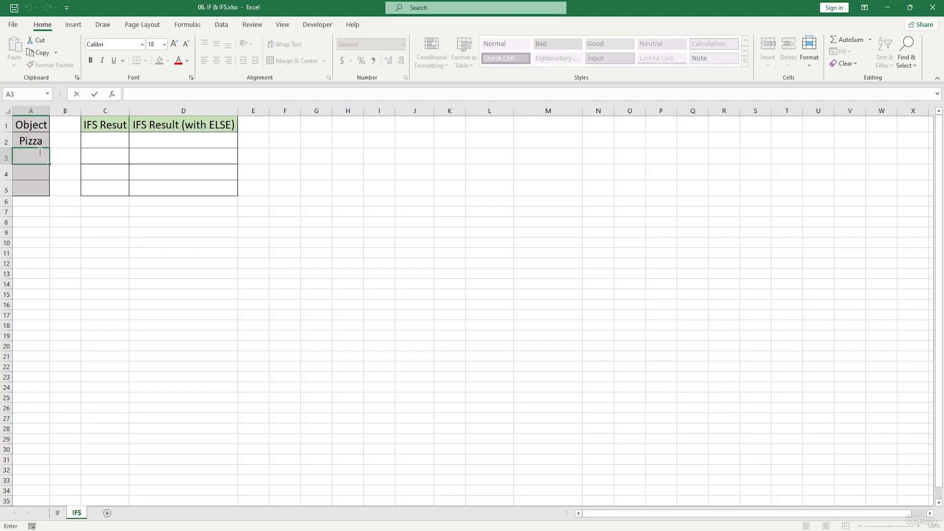
text(Pasta)
Enter Rice in cell A4 and Sausage in cell A5 of the Object column
click(30, 175)
text(r)
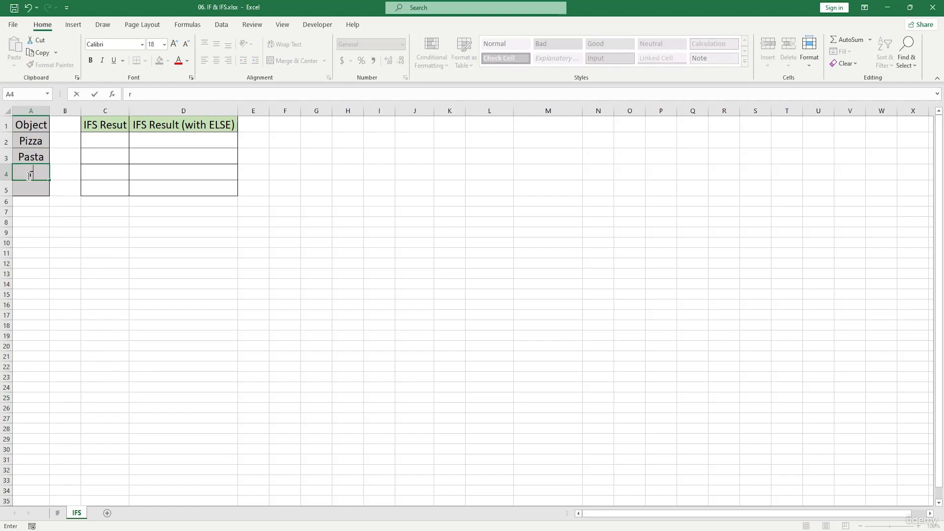
text(i)
key(BackSpace)
key(BackSpace)
text(Rice)
click(26, 189)
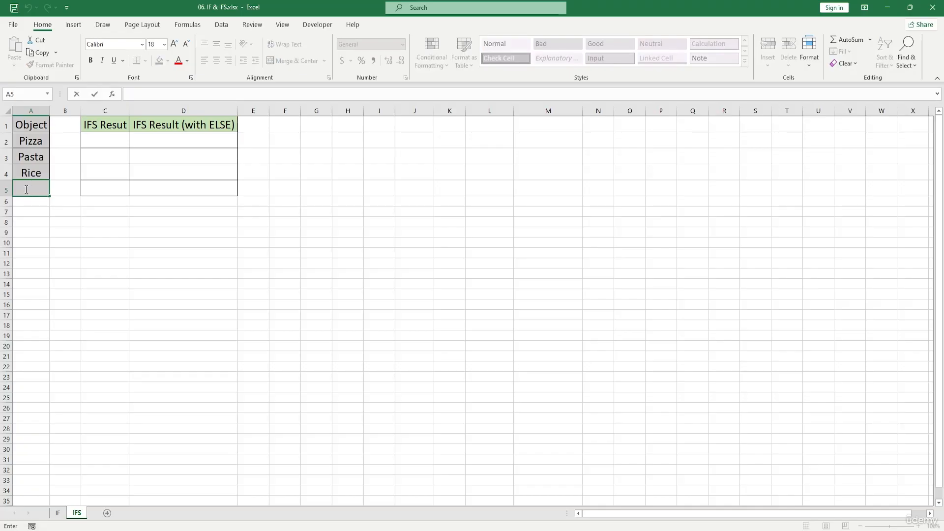
text(Sausage)
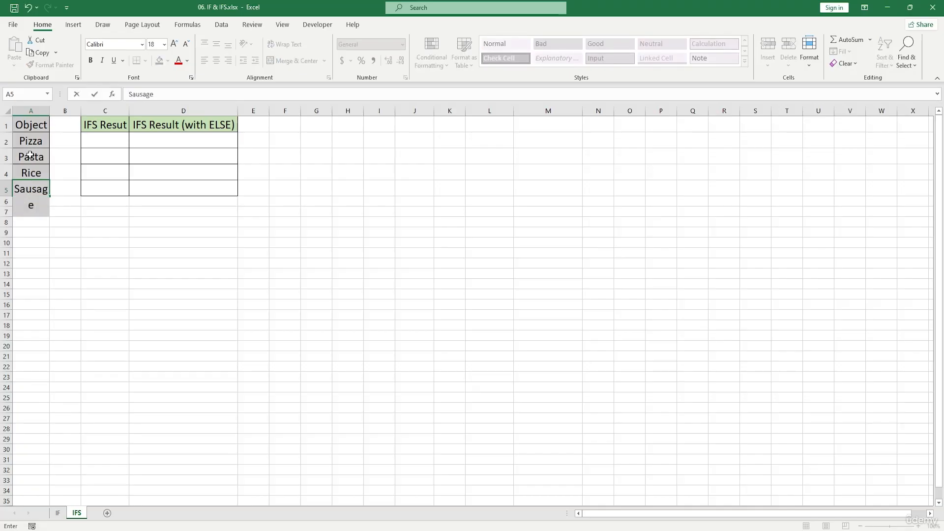
Widen column A so that the word Sausage fits within its cell
click(48, 111)
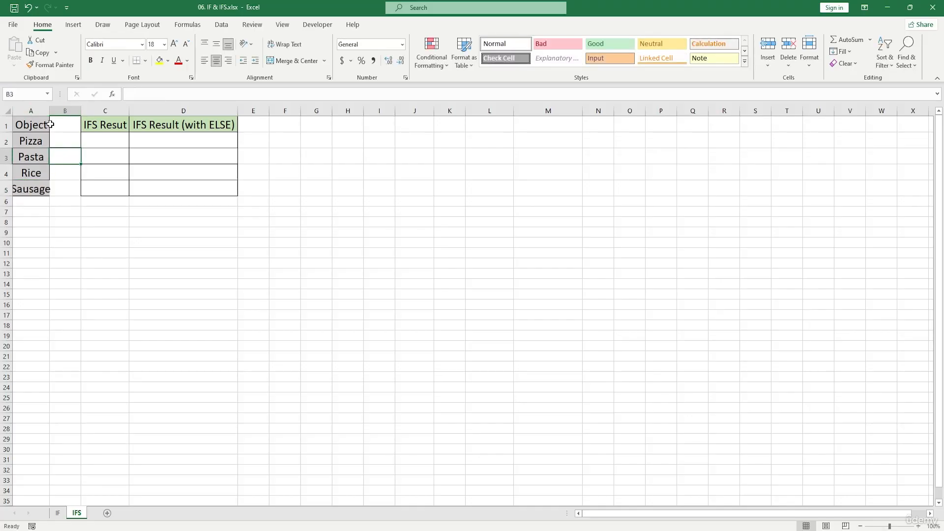
drag(47, 111, 56, 111)
click(103, 199)
Start an IFS formula in cell C2 with the first logical test A2="Pizza"
double_click(109, 142)
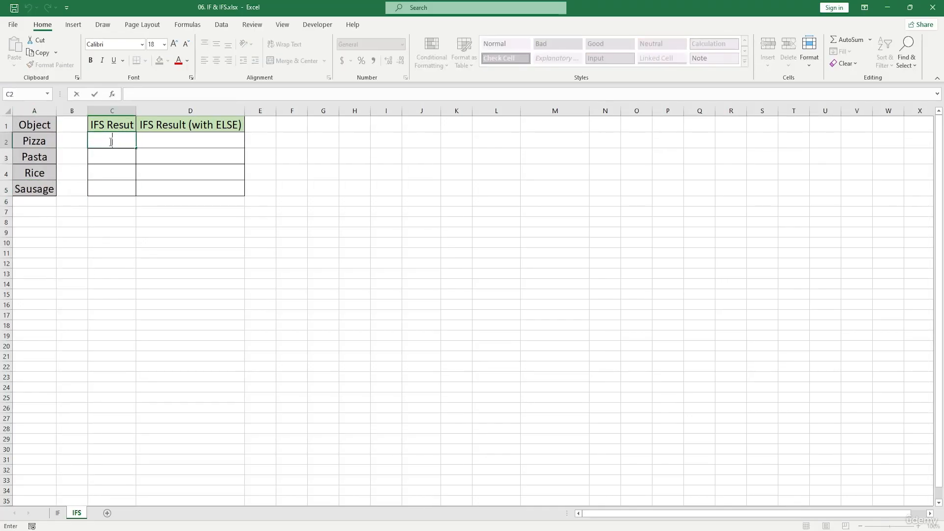
text(=)
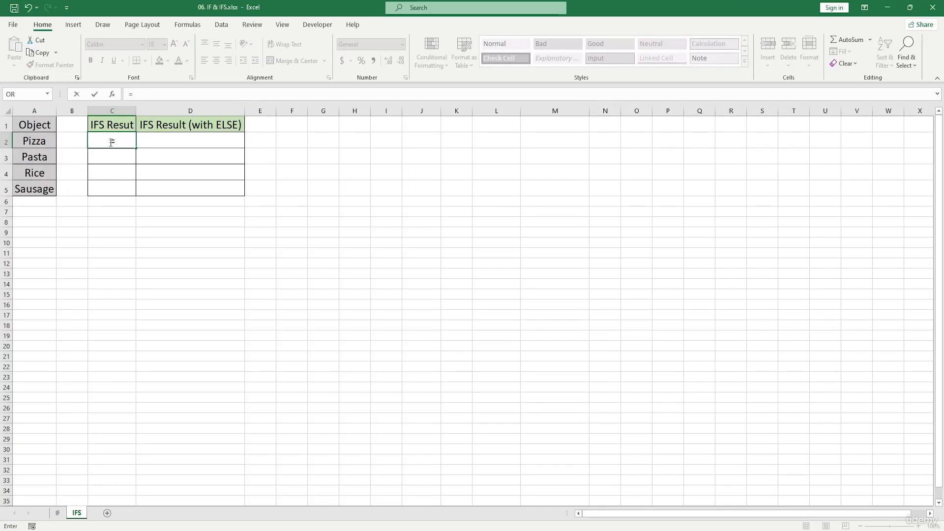
text(IFS()
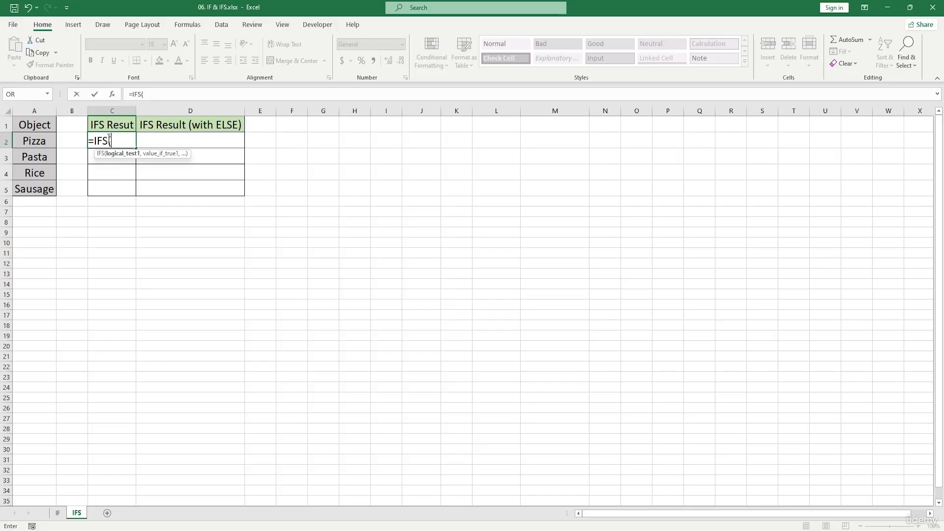
click(43, 144)
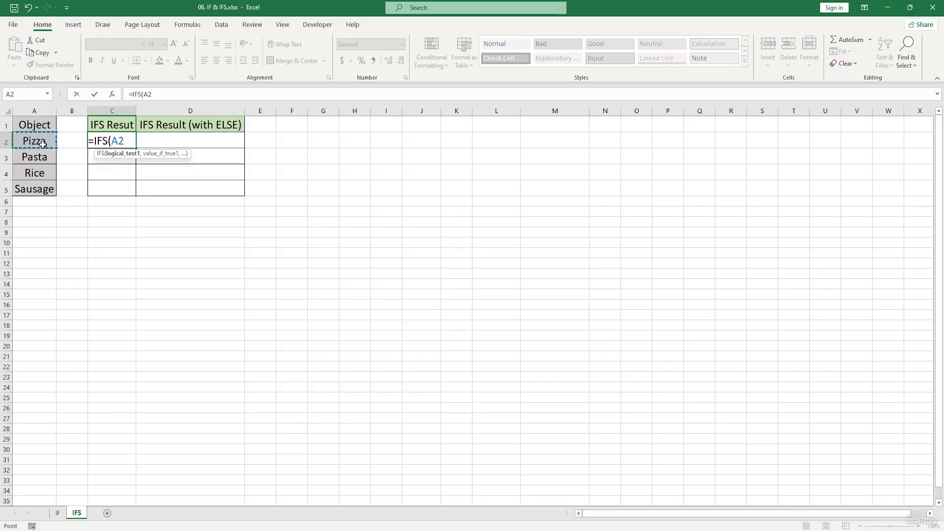
text(="Piz)
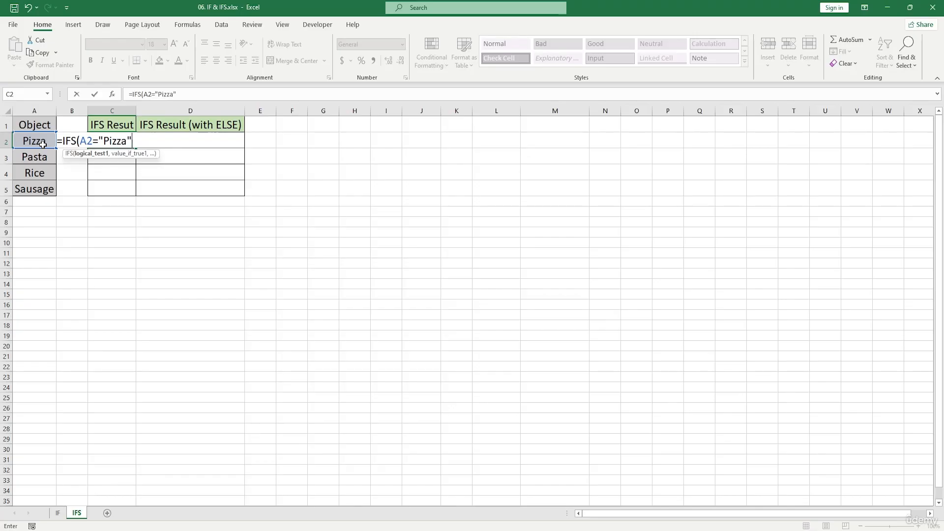
text(za",)
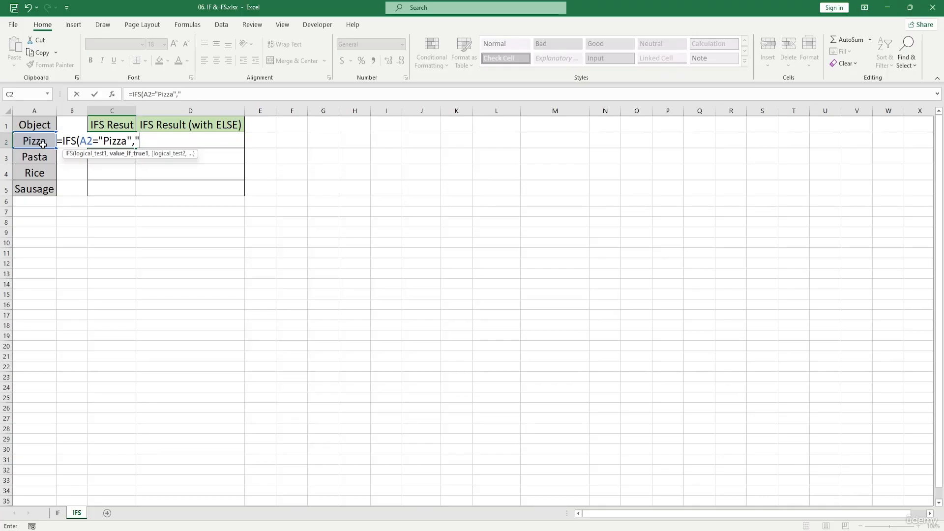
text("Italian)
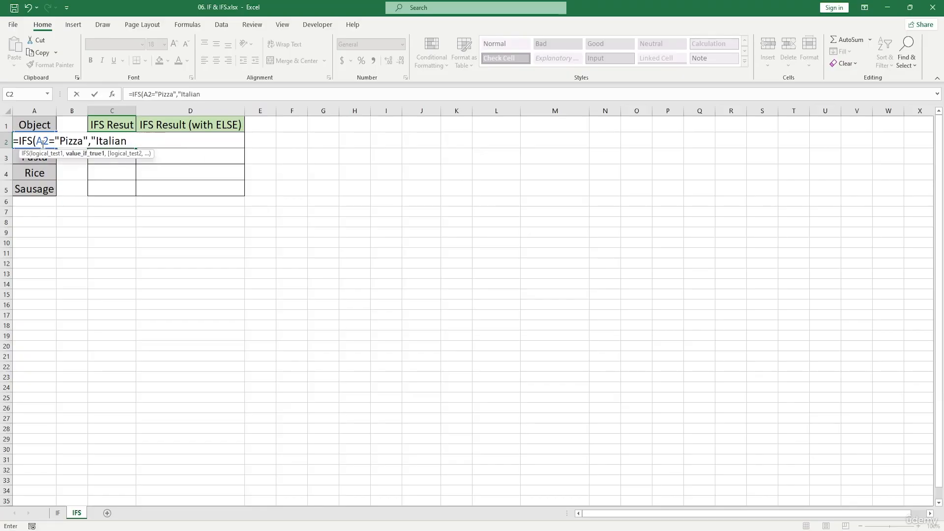
text(",)
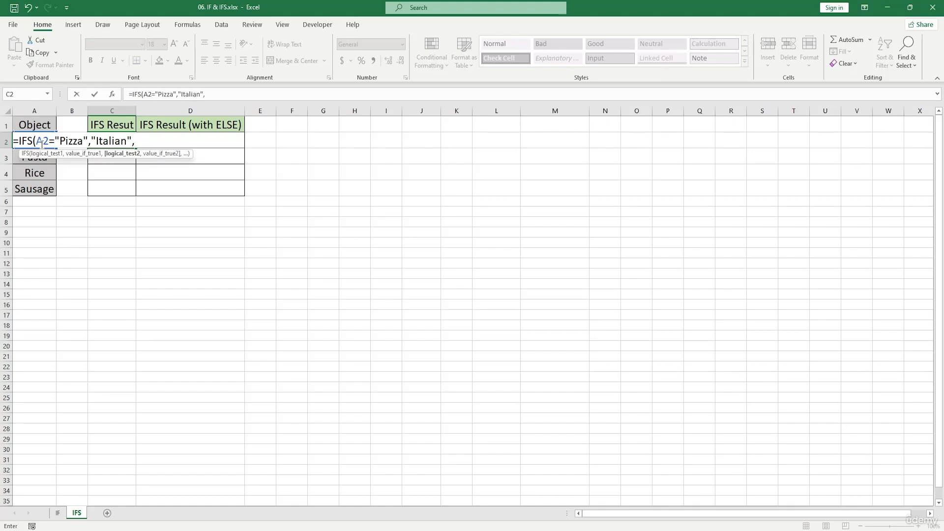
text(A2="Pasta",)
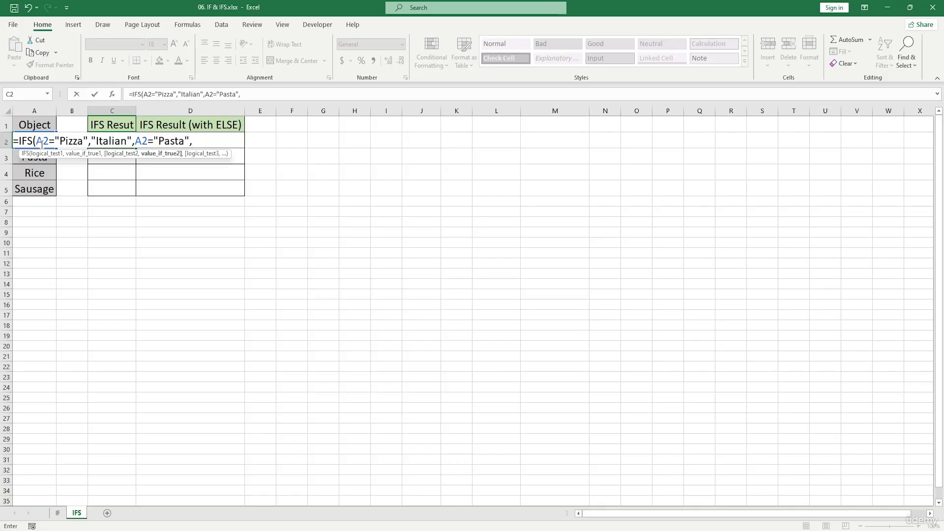
text("Italian)
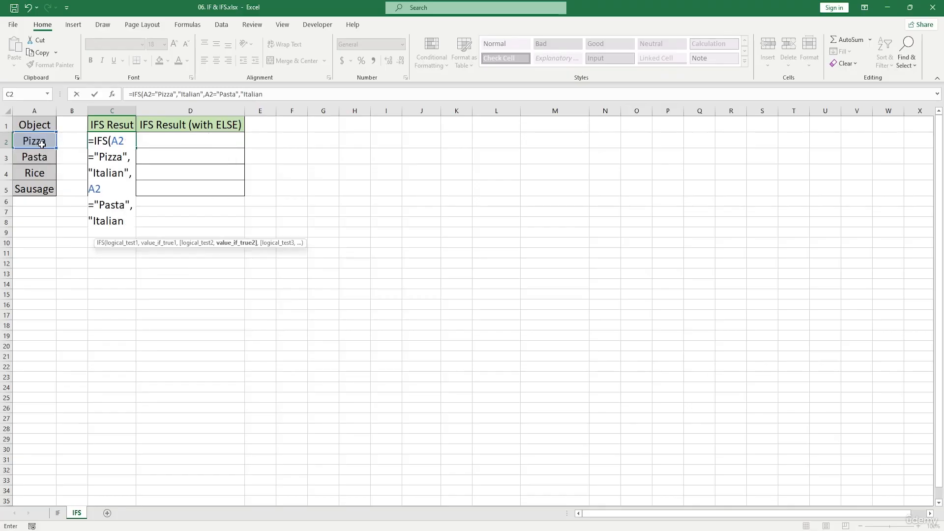
text(",A2)
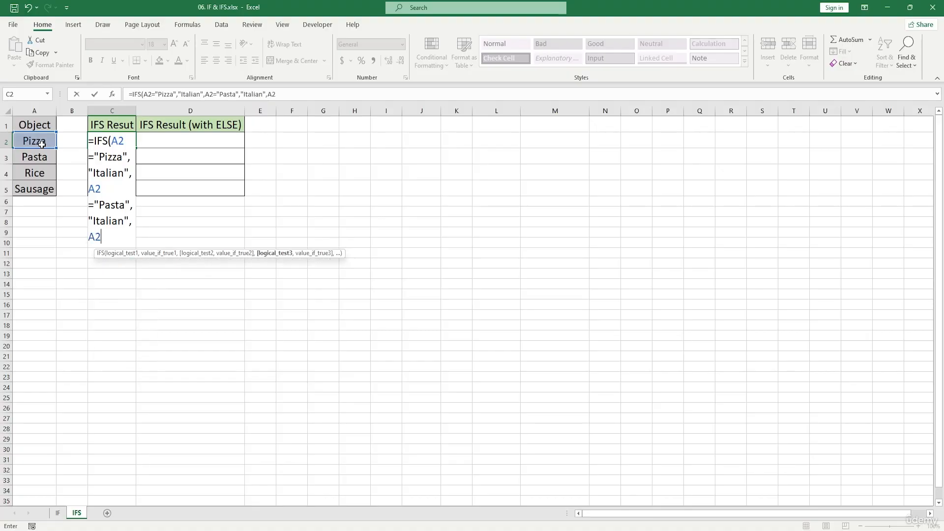
text(="Rice",)
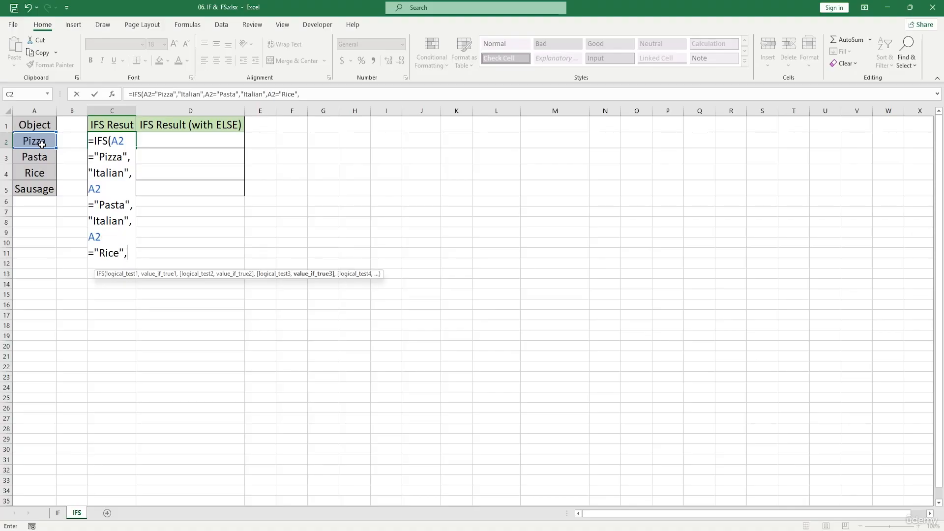
text("A)
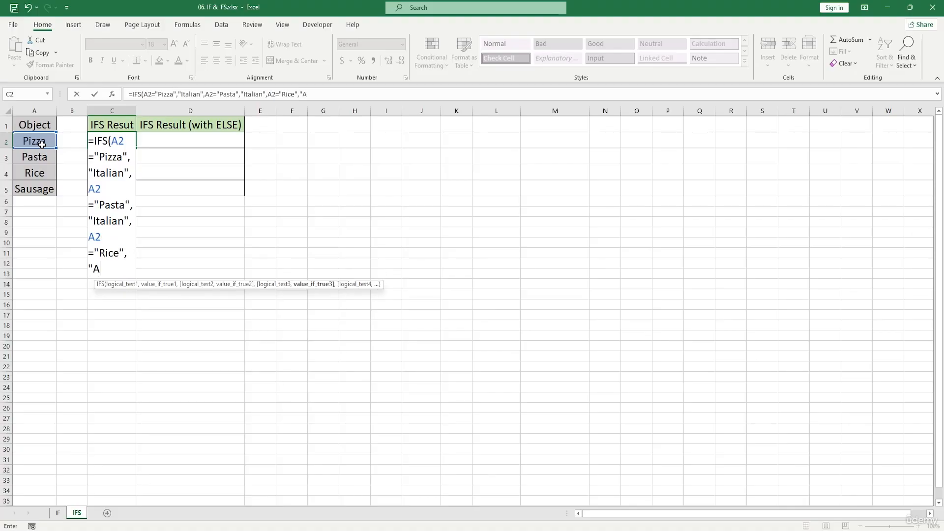
text(sian",)
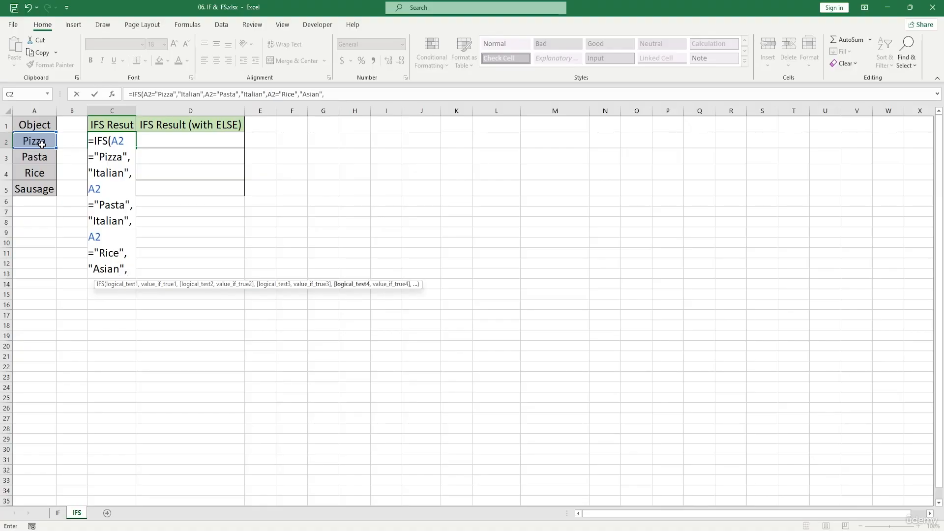
text(A2=)
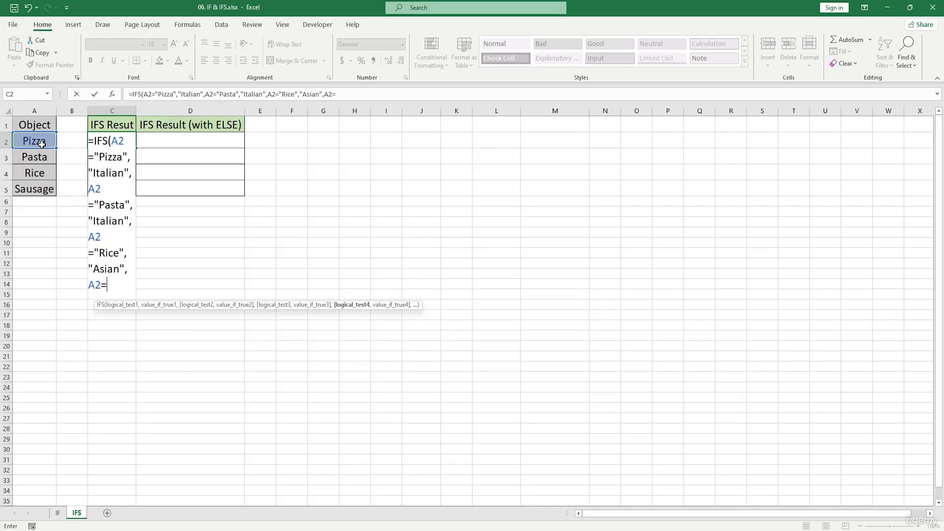
text("Sausage)
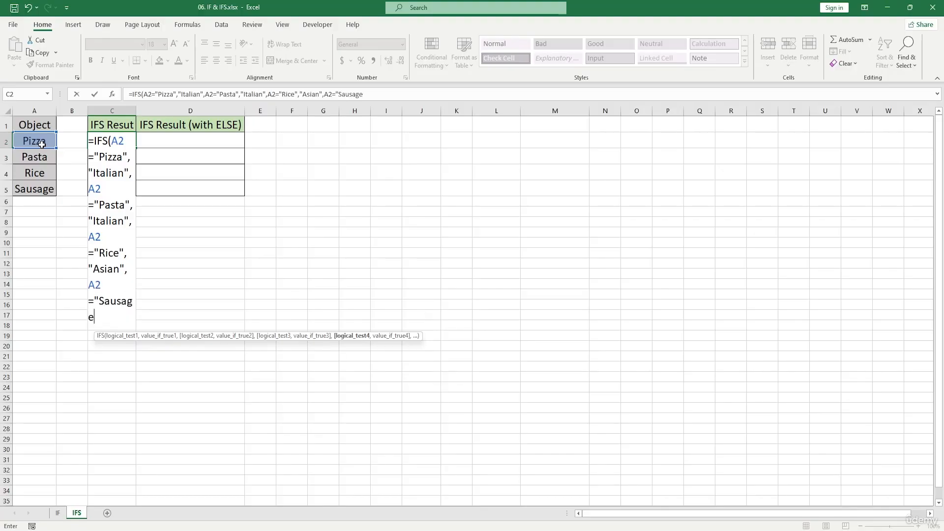
text(",")
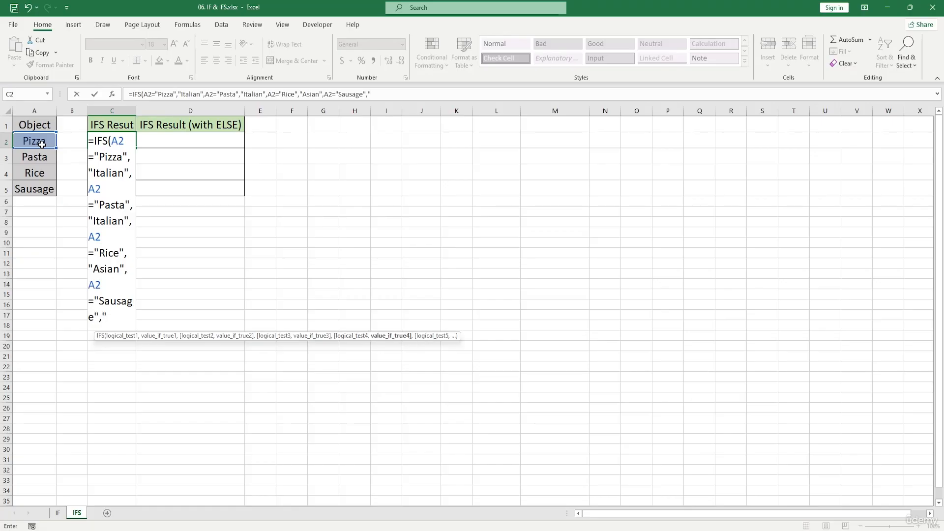
text(British:)
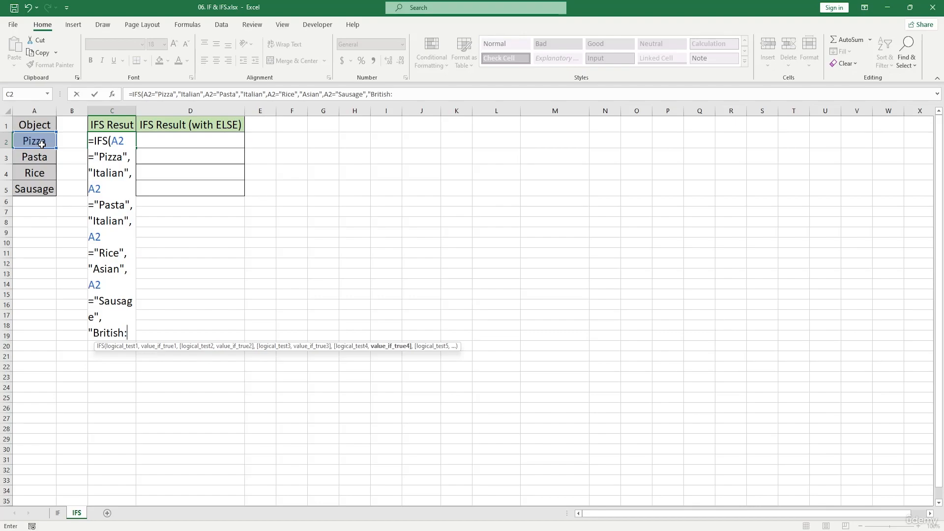
Add the fourth test A2="Sausage" with the value "British", then close and enter the C2 IFS formula
key(BackSpace)
text("))
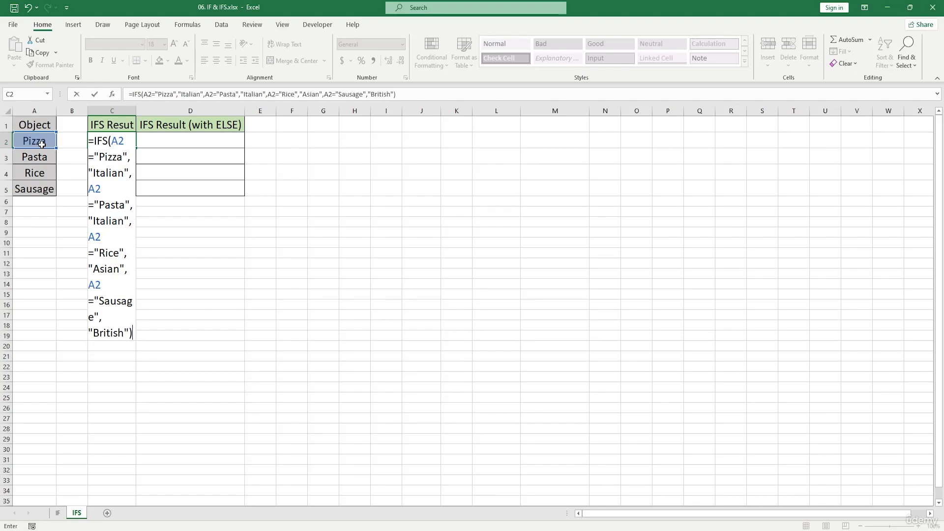
key(Return)
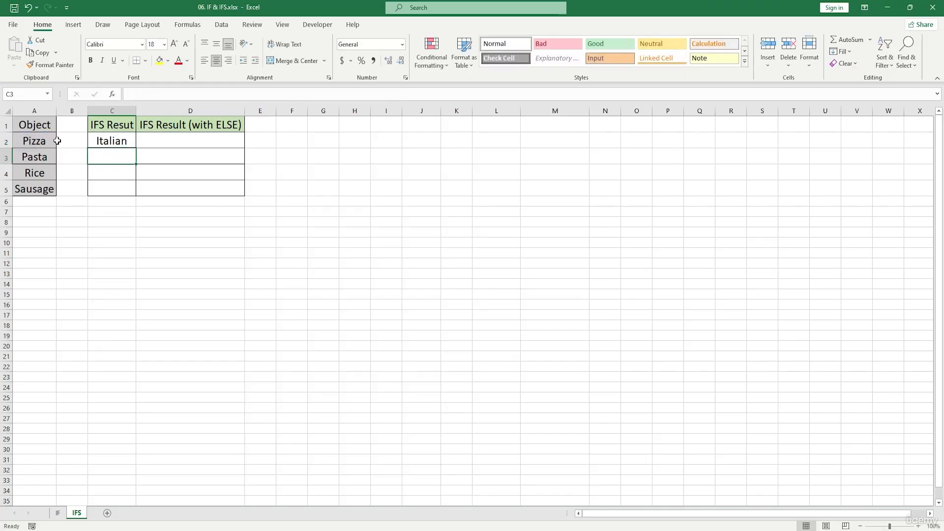
Fill the C2 IFS formula down through C5 and check the filled cells
click(120, 142)
drag(135, 148, 137, 195)
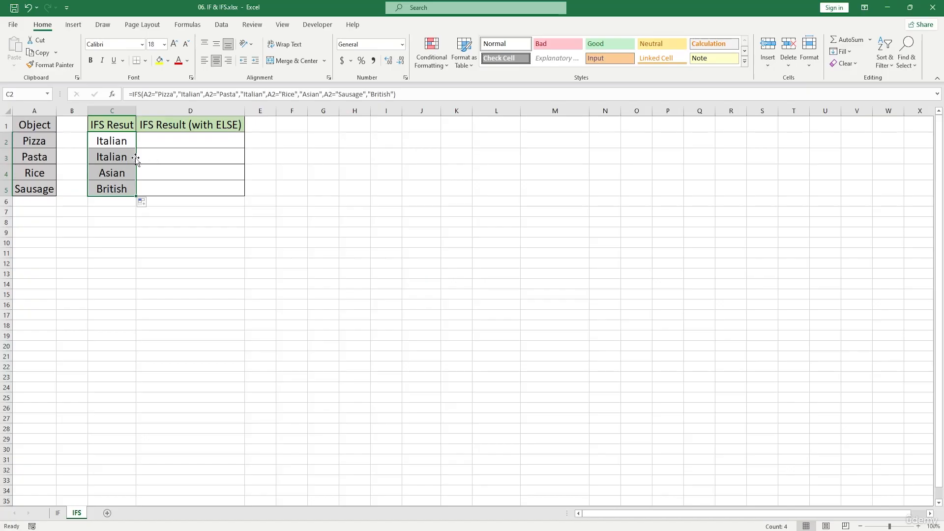
key(Down)
key(Down)
key(Down)
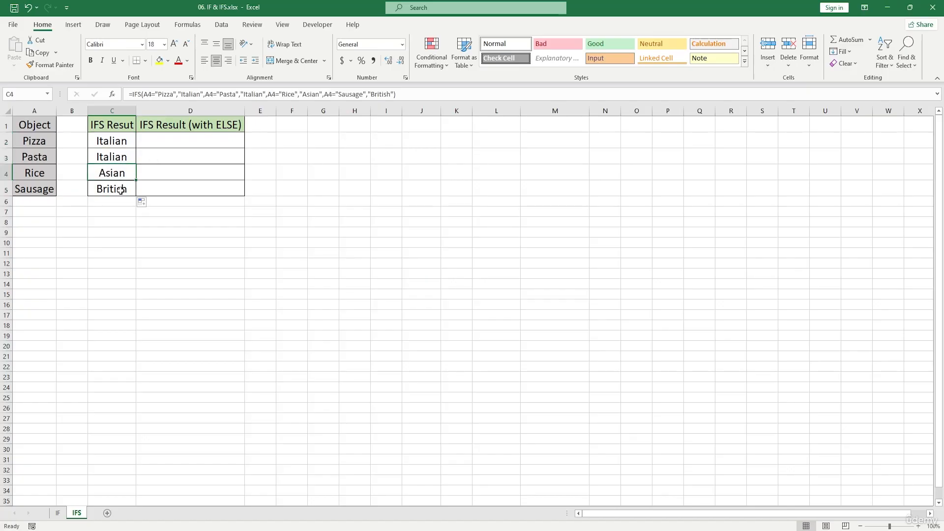
Replace the Object entry in cell A3 with Rice to test the IFS formula
click(47, 177)
double_click(51, 156)
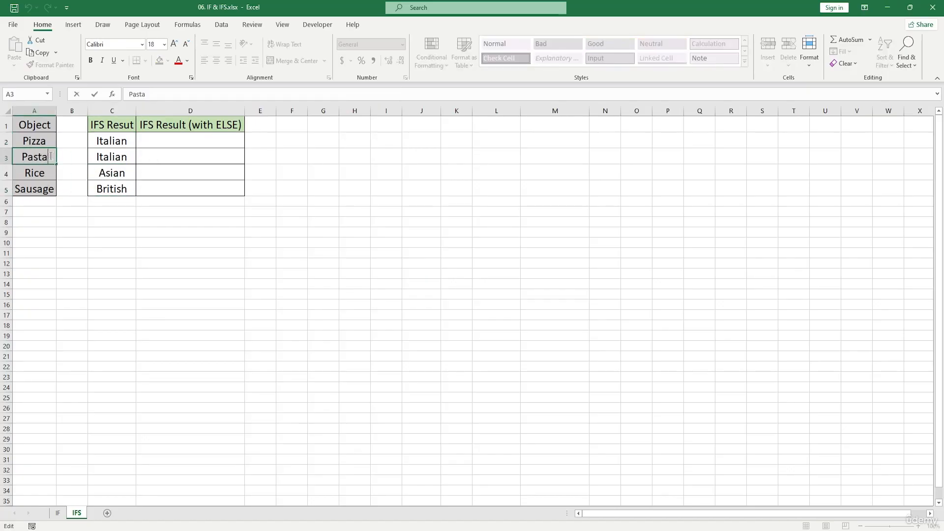
key(BackSpace)
key(BackSpace)
key(BackSpace)
key(BackSpace)
key(BackSpace)
text(Rice)
key(Return)
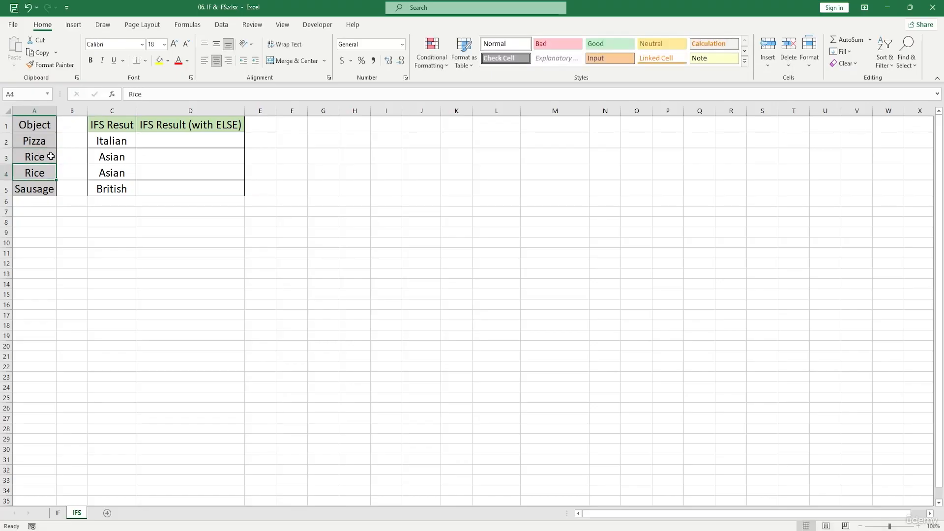
Replace the Object entry in cell A5 with Pizza to test the IFS formula
double_click(50, 191)
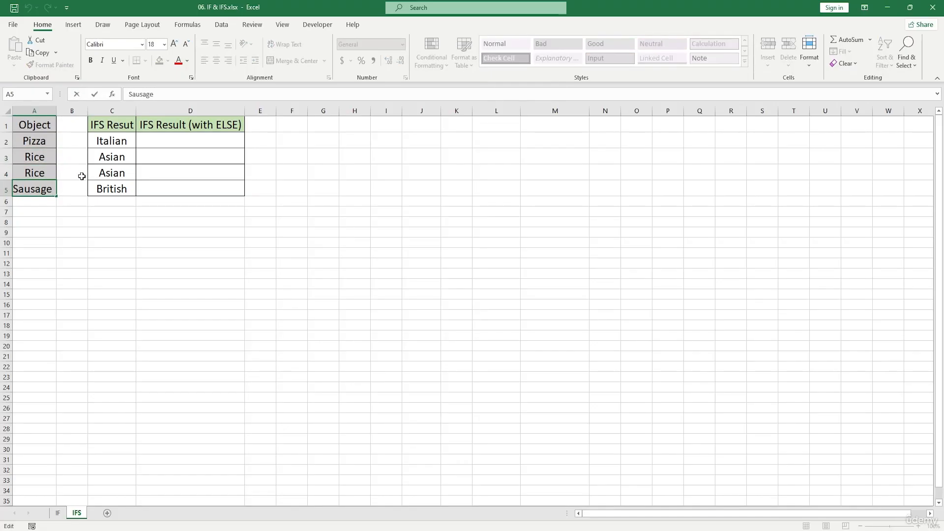
key(BackSpace)
key(BackSpace)
key(BackSpace)
key(BackSpace)
key(BackSpace)
key(BackSpace)
key(BackSpace)
text(Pizza)
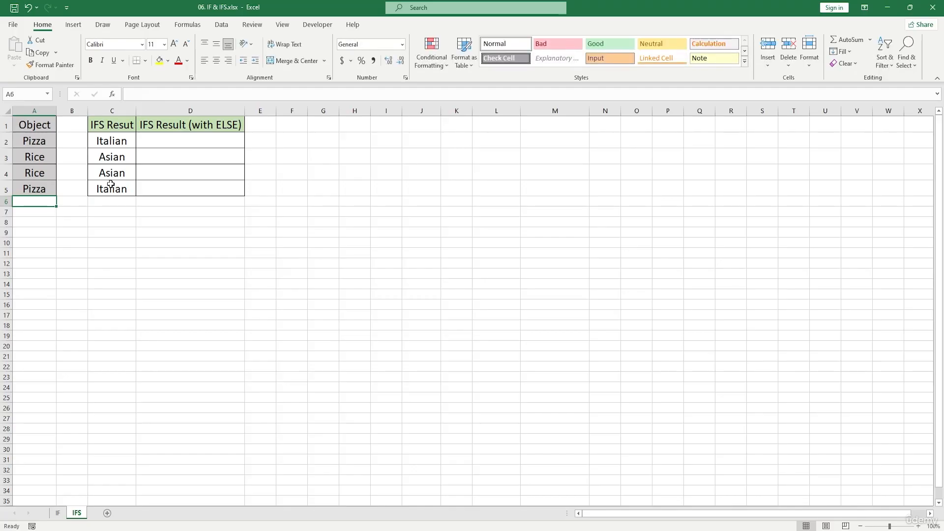
Replace the Object entry in cell A2 with Sausage to test the IFS formula
double_click(47, 143)
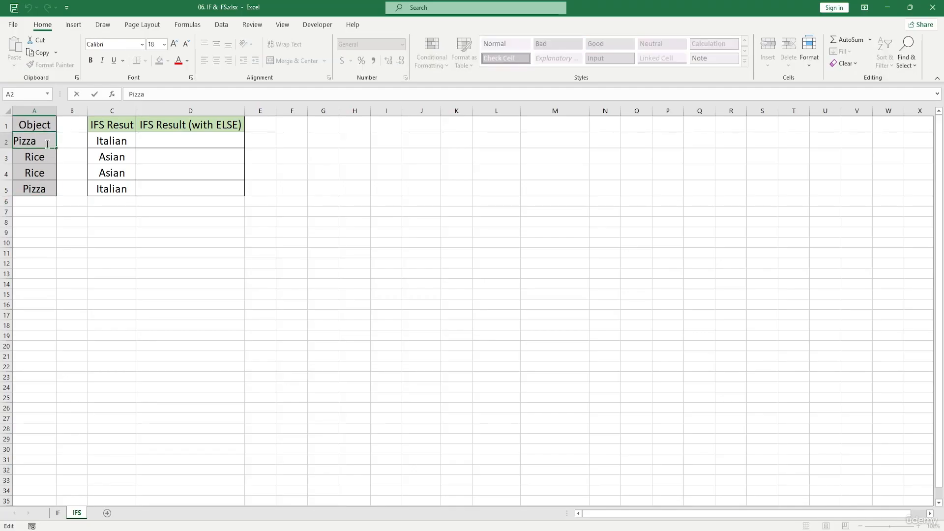
key(BackSpace)
key(BackSpace)
key(BackSpace)
key(BackSpace)
key(BackSpace)
text(Sausage)
key(Return)
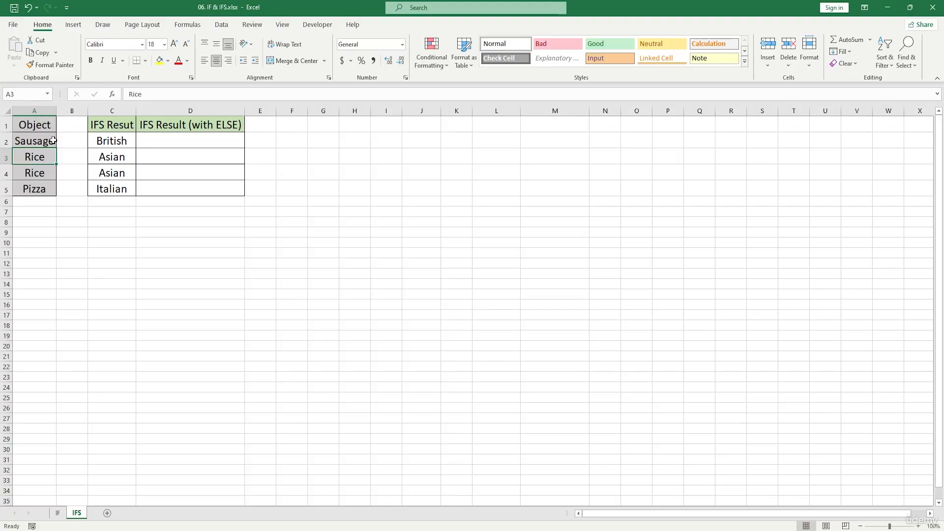
Replace the Object entry in cell A4 with Coffe, an item the IFS formula has no test for
click(46, 176)
text(Rice)
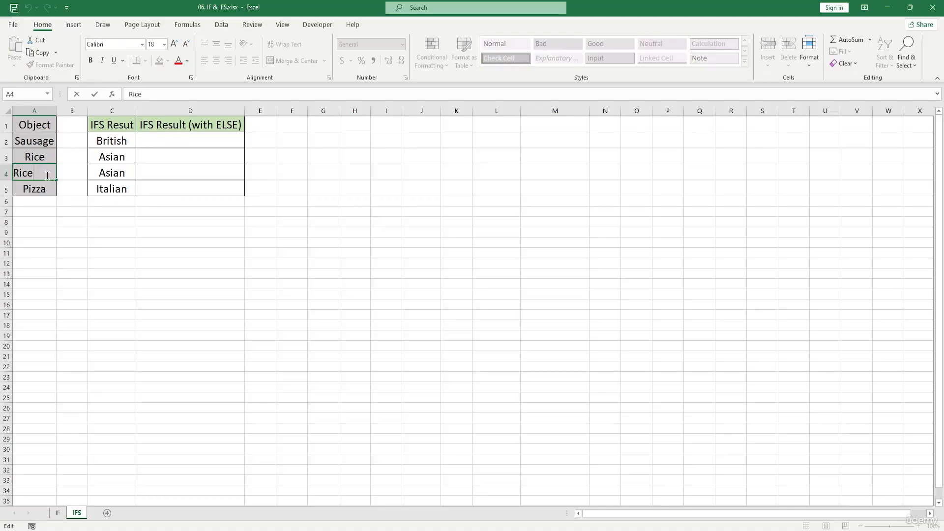
key(BackSpace)
key(BackSpace)
key(BackSpace)
key(BackSpace)
text(Coffe)
key(Return)
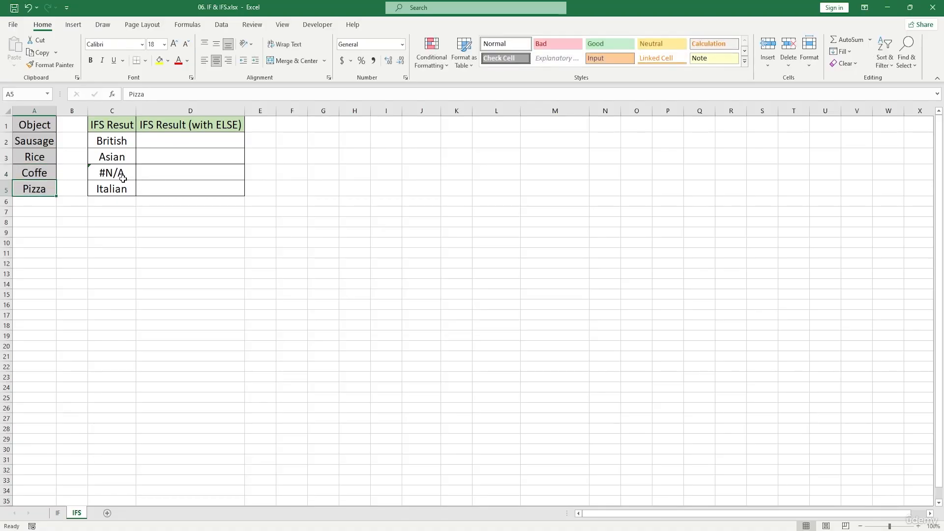
click(187, 144)
text(=)
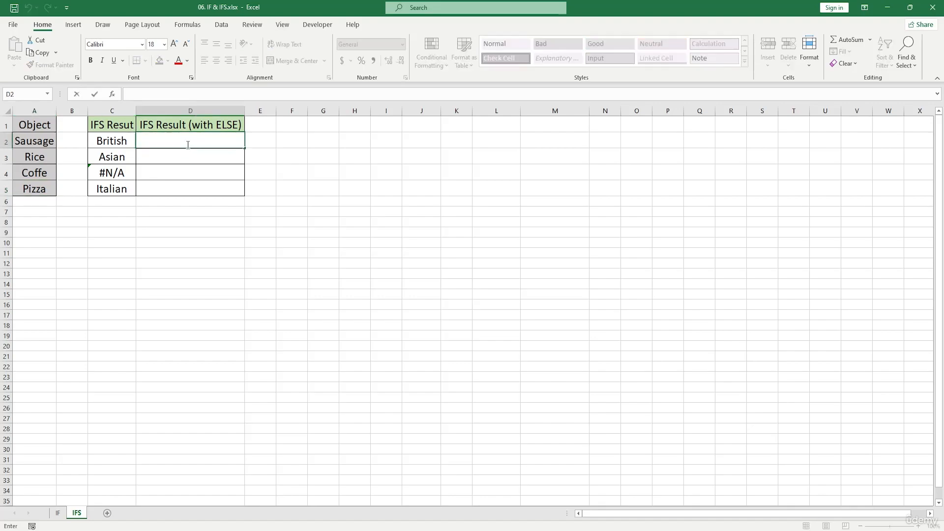
text(**)
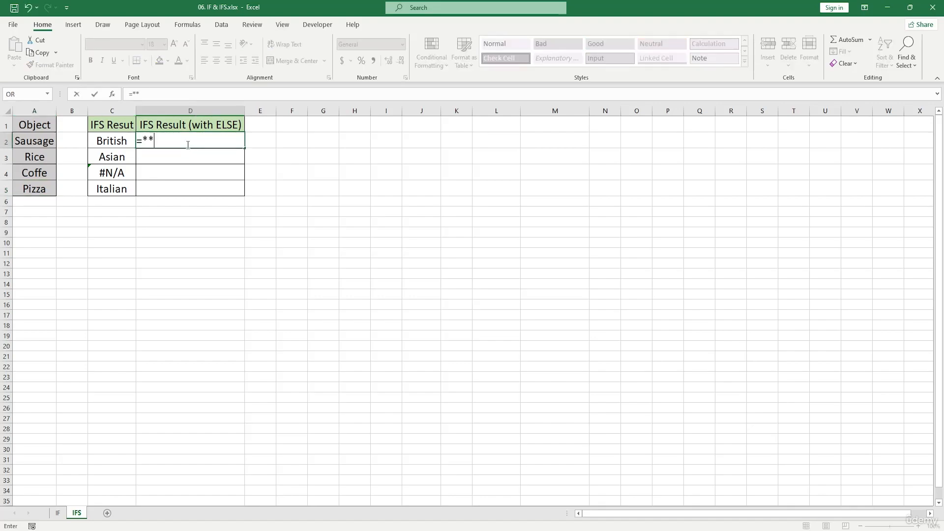
key(BackSpace)
key(BackSpace)
key(BackSpace)
key(Escape)
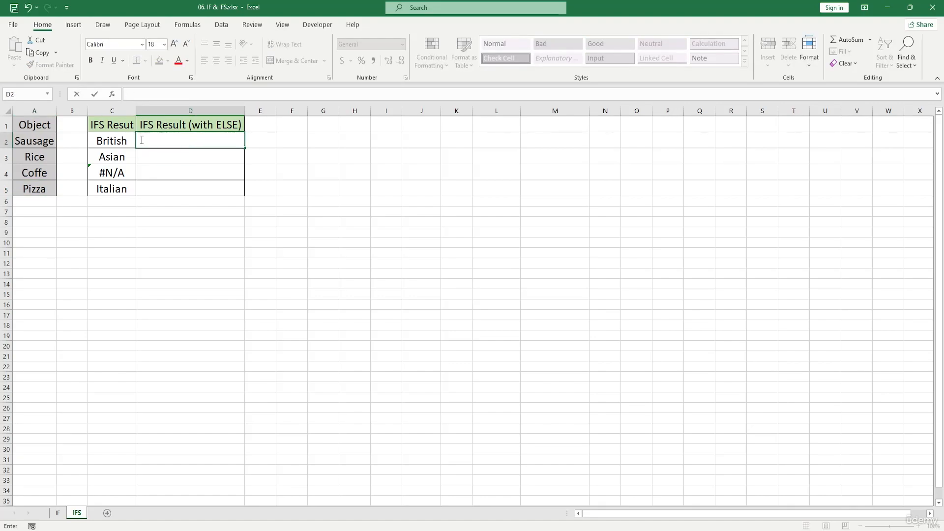
Copy the text of the C2 IFS formula and paste it after an equals sign in cell D2
click(104, 140)
drag(396, 94, 128, 94)
key(ctrl+c)
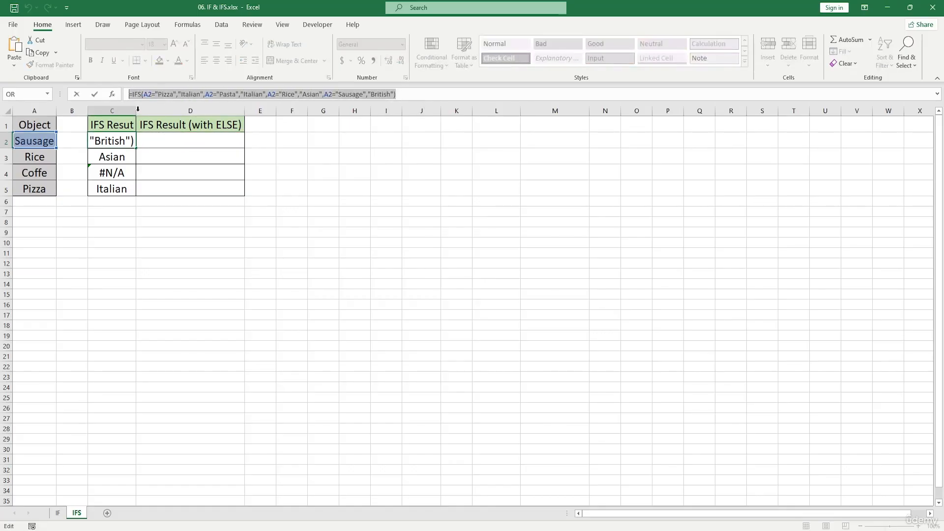
click(183, 141)
key(Escape)
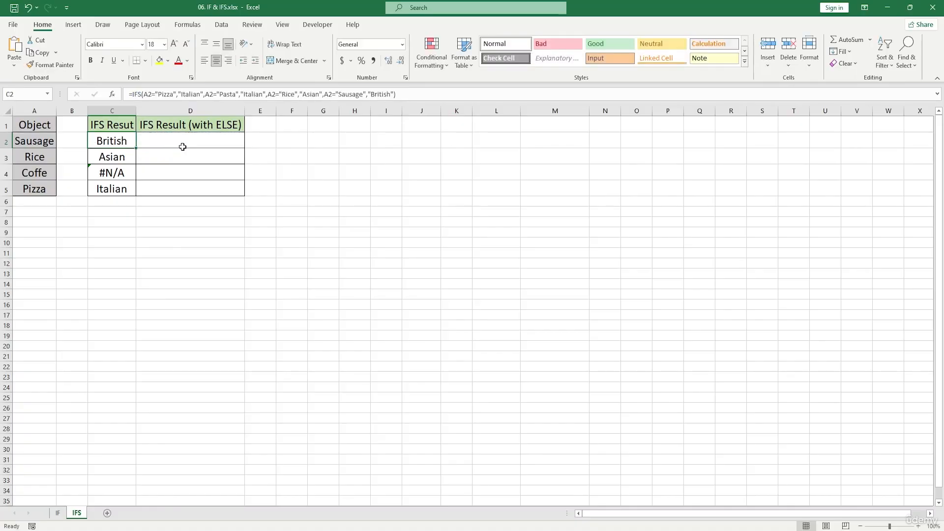
click(177, 141)
text(=)
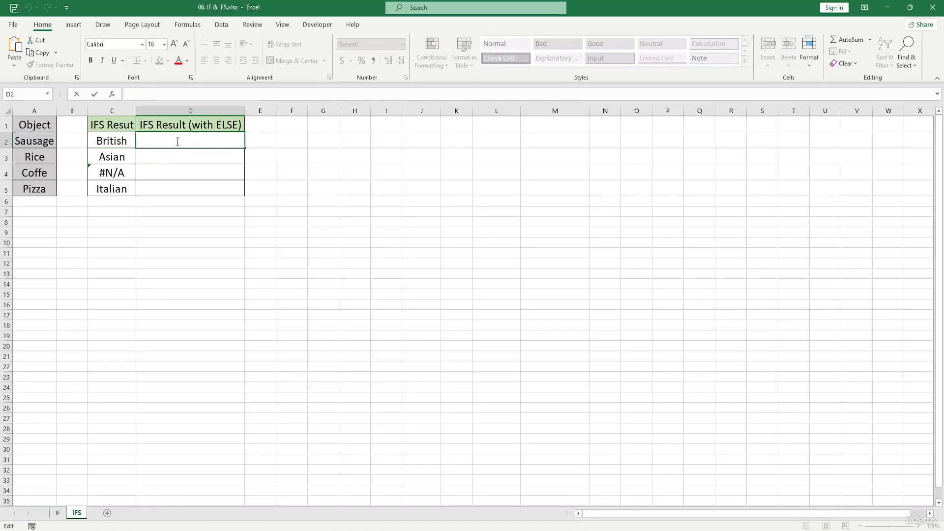
key(ctrl+v)
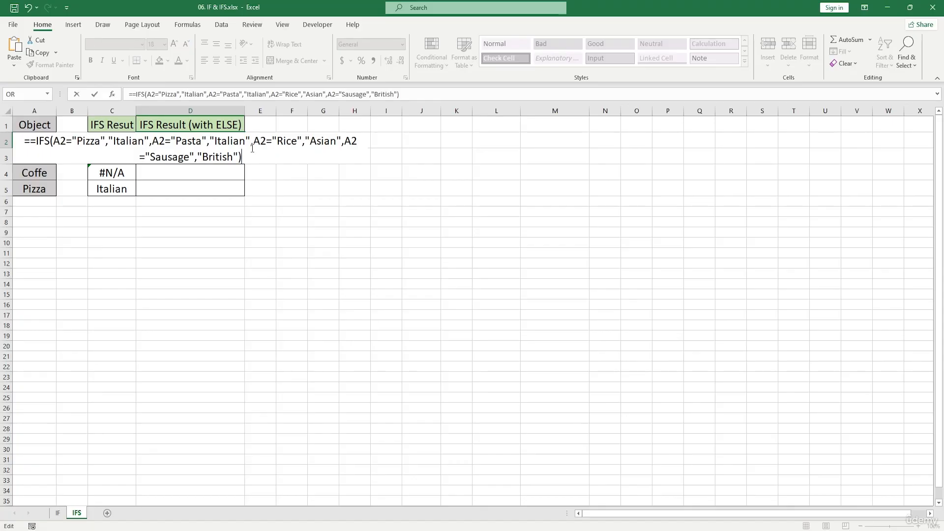
Remove the closing parenthesis from the D2 formula and add TRUE as the fifth logical test
text(,)
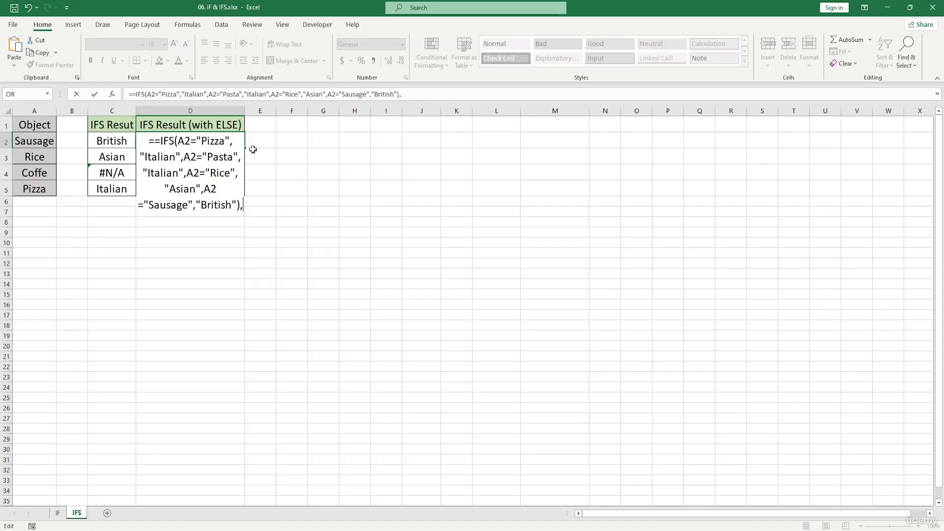
key(BackSpace)
key(BackSpace)
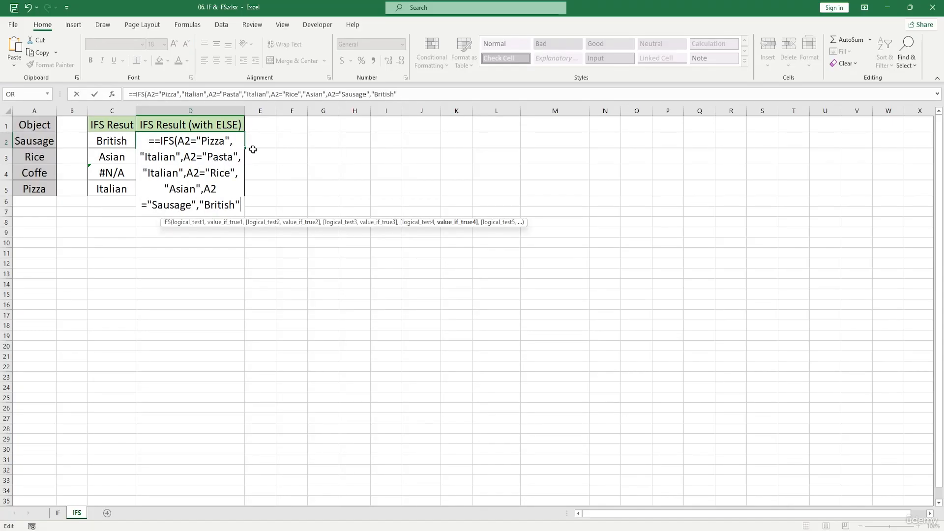
text(,)
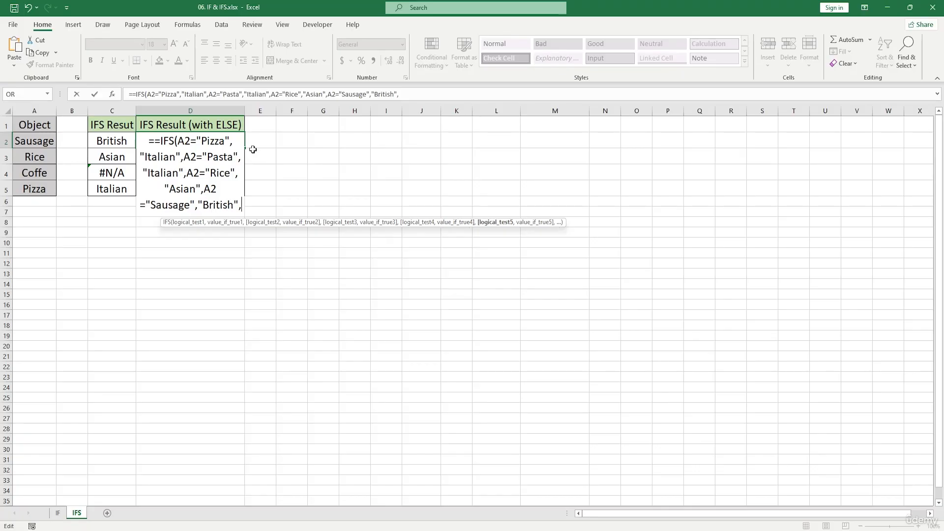
text(TRUE)
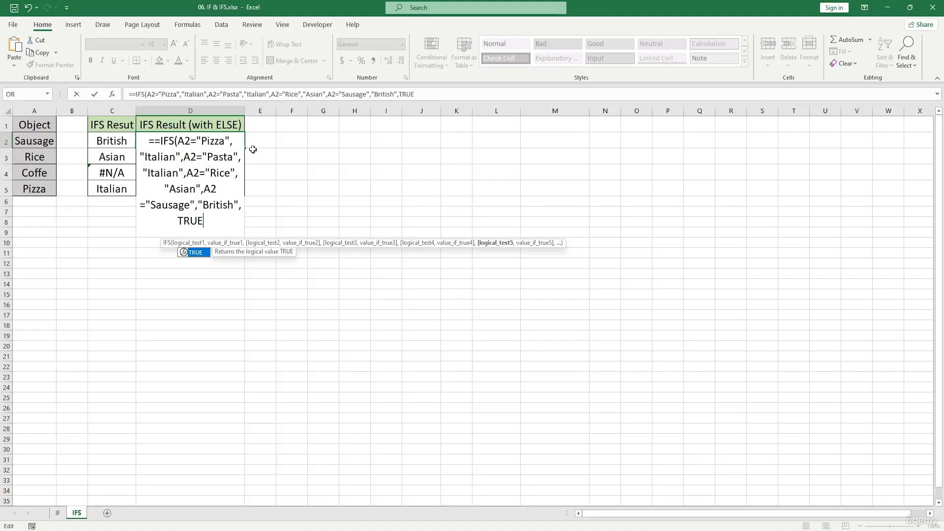
text(,)
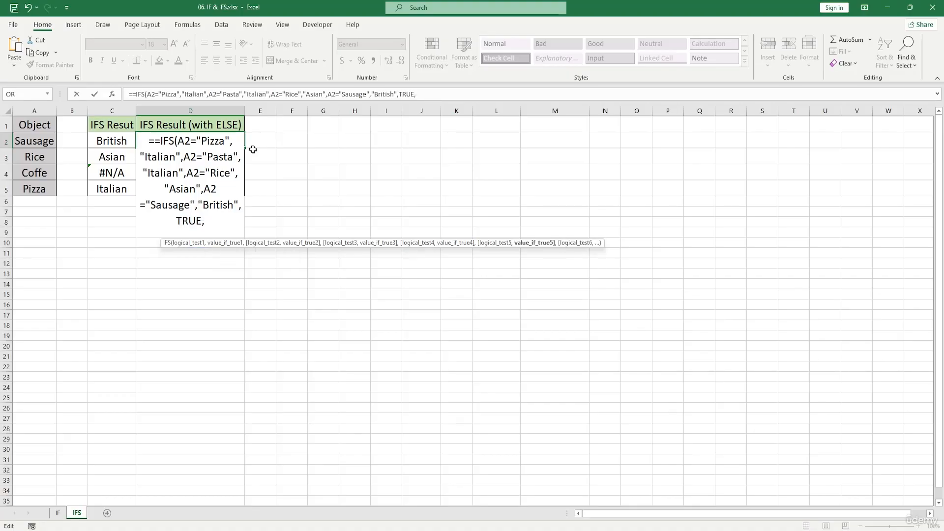
text("No value)
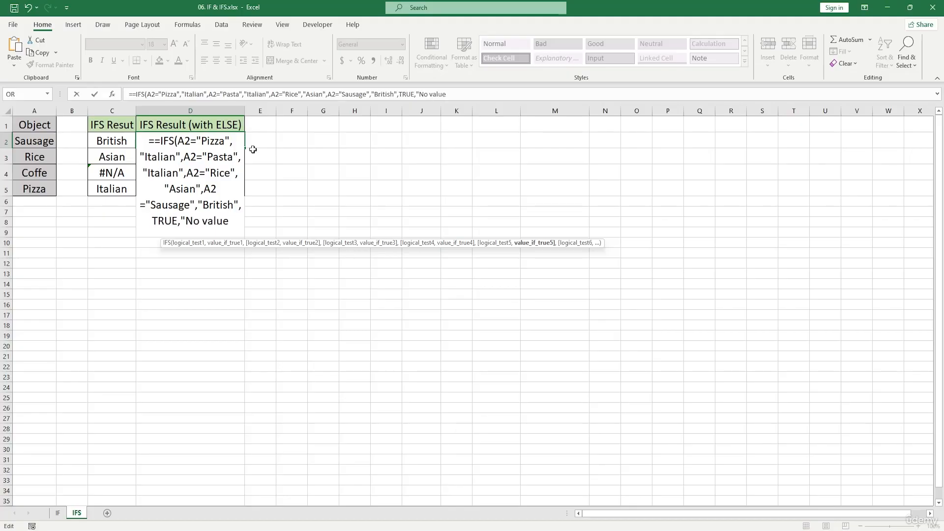
text(")
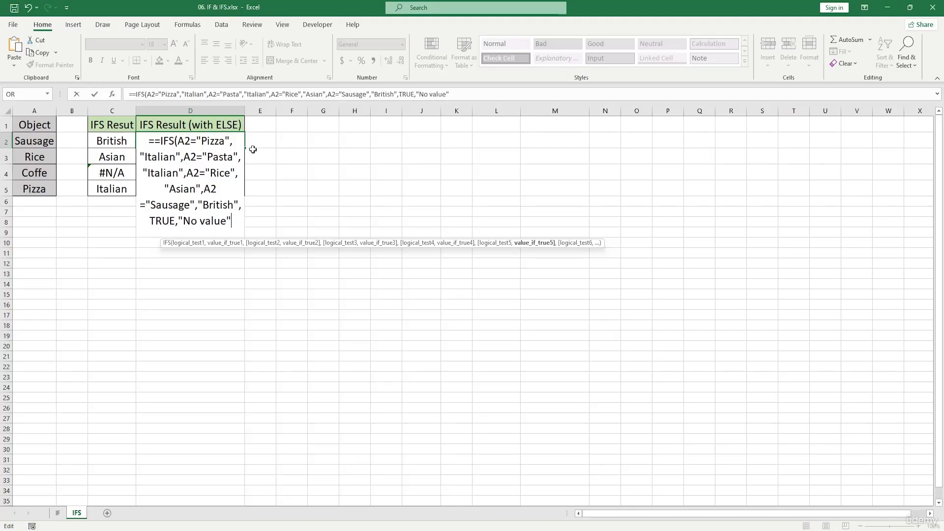
text())
Add "No value" as the ELSE result, close and enter the D2 formula, and accept the proposed typo correction
key(Return)
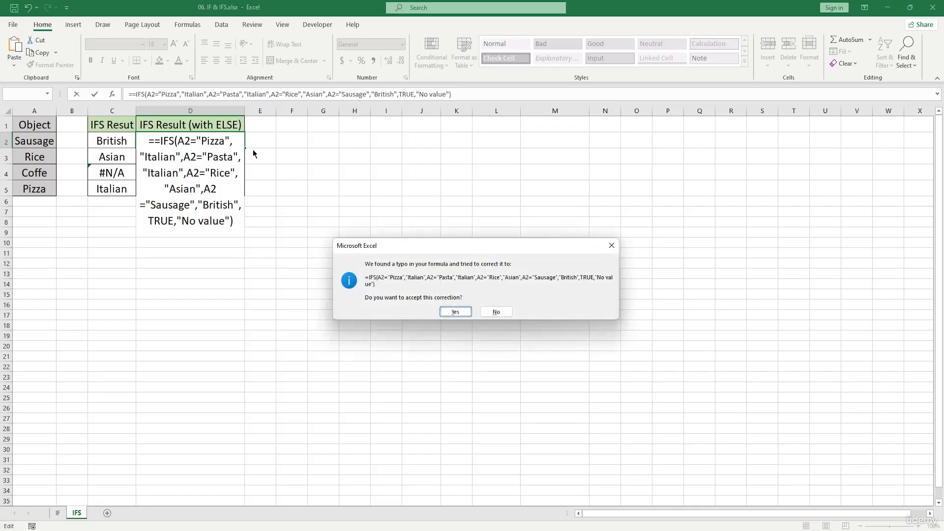
click(453, 310)
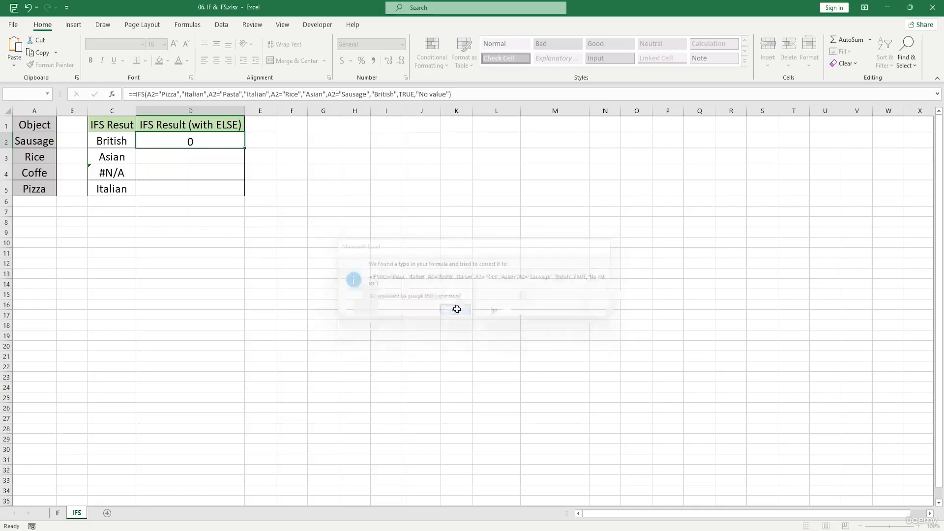
Fill the D2 IFS formula with the ELSE result down through D5
click(230, 144)
drag(244, 149, 246, 191)
Compare the C4 and D4 results and the range C2:D5, then switch to the IF worksheet
click(106, 172)
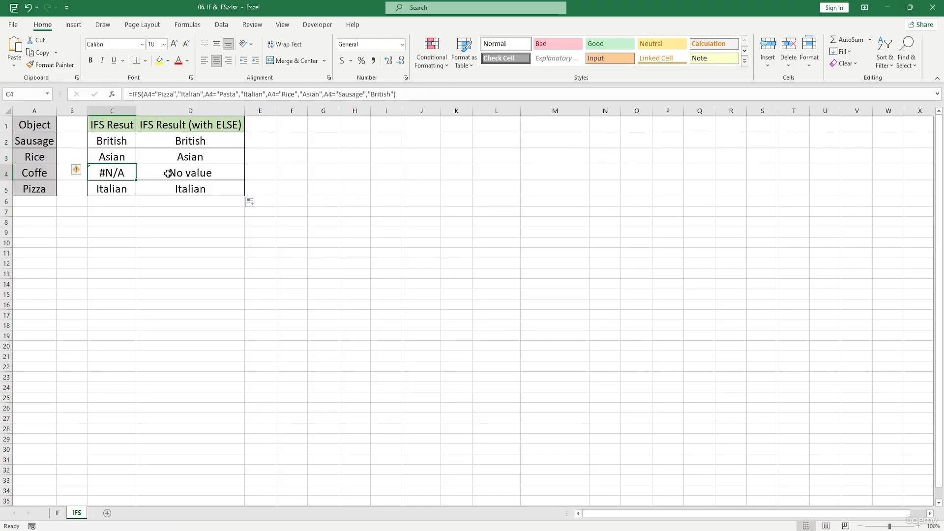
click(167, 175)
click(122, 171)
drag(105, 141, 189, 187)
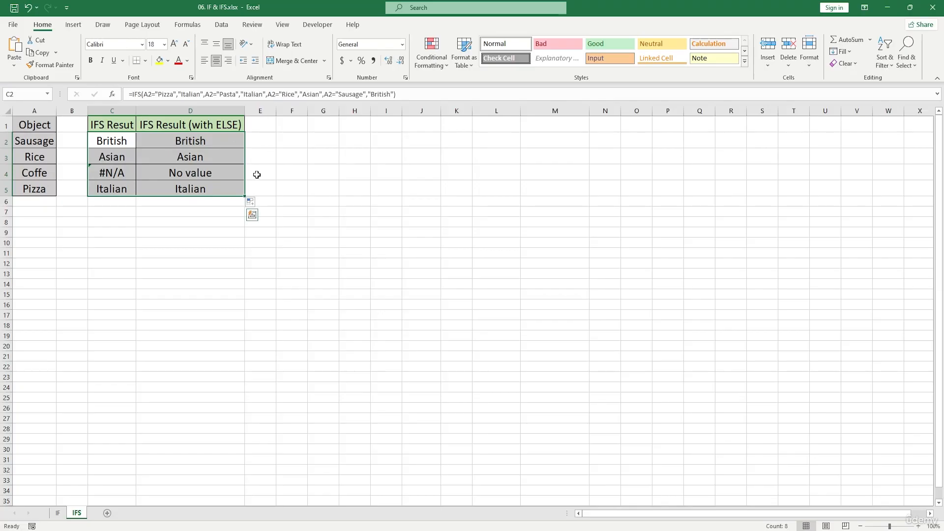
click(58, 513)
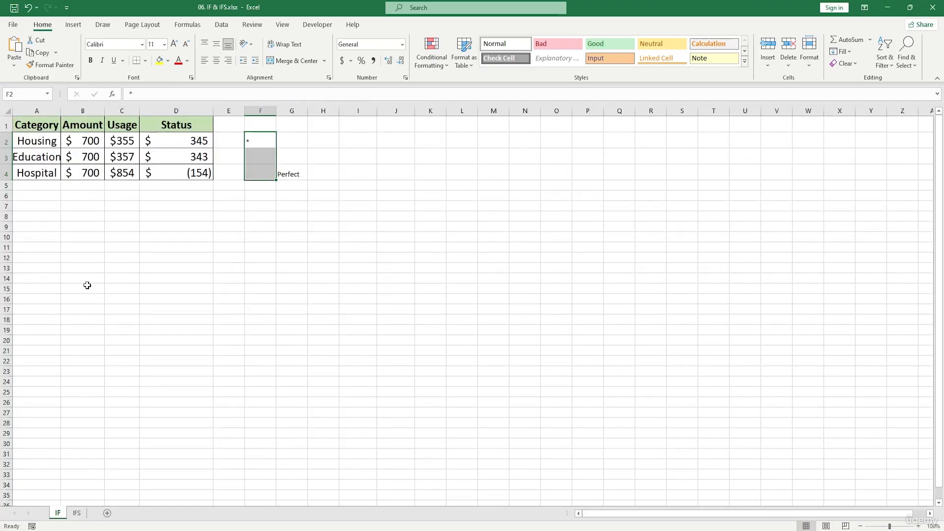